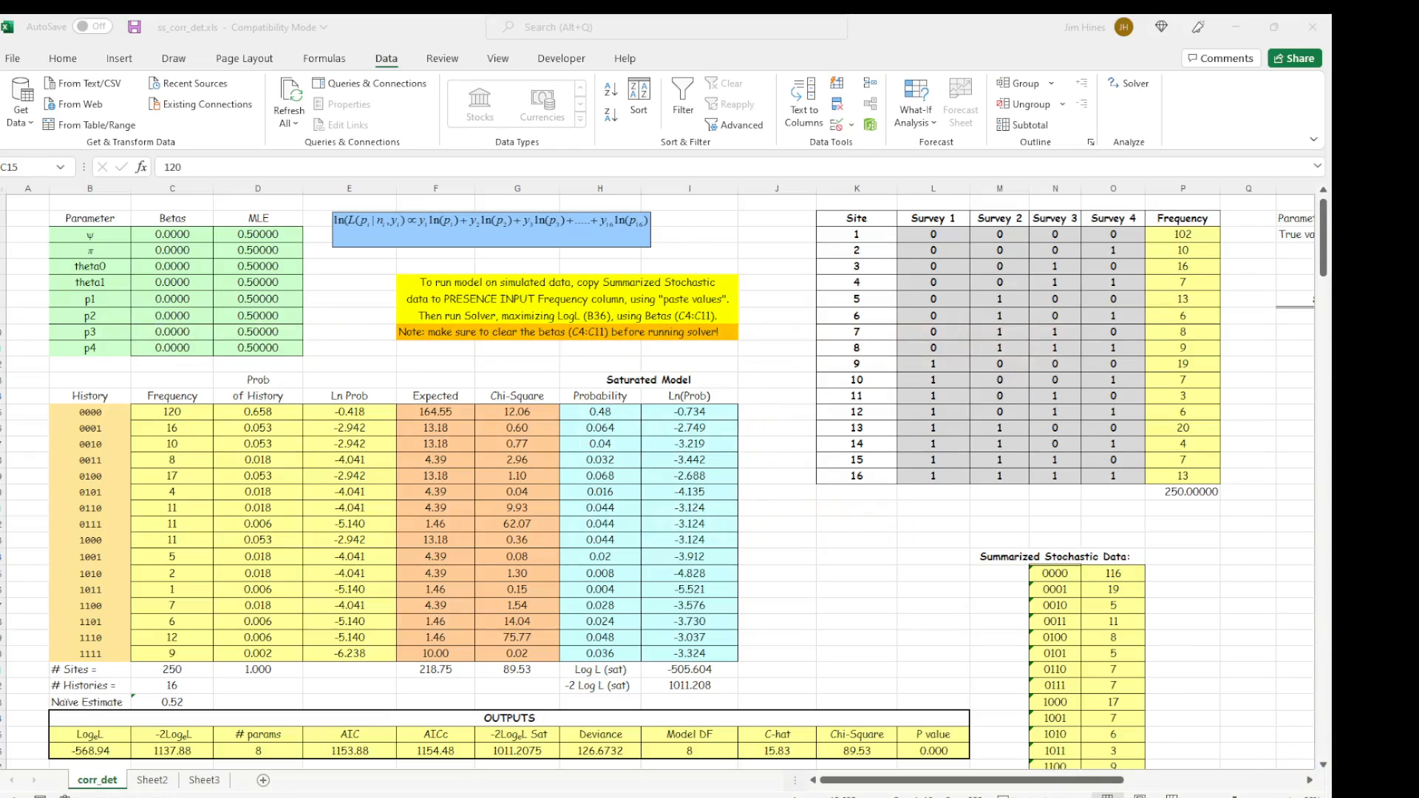
# Review the model parameter names from ψ and π through theta0, theta1 and p1 to p4.
pyautogui.click(102, 226)
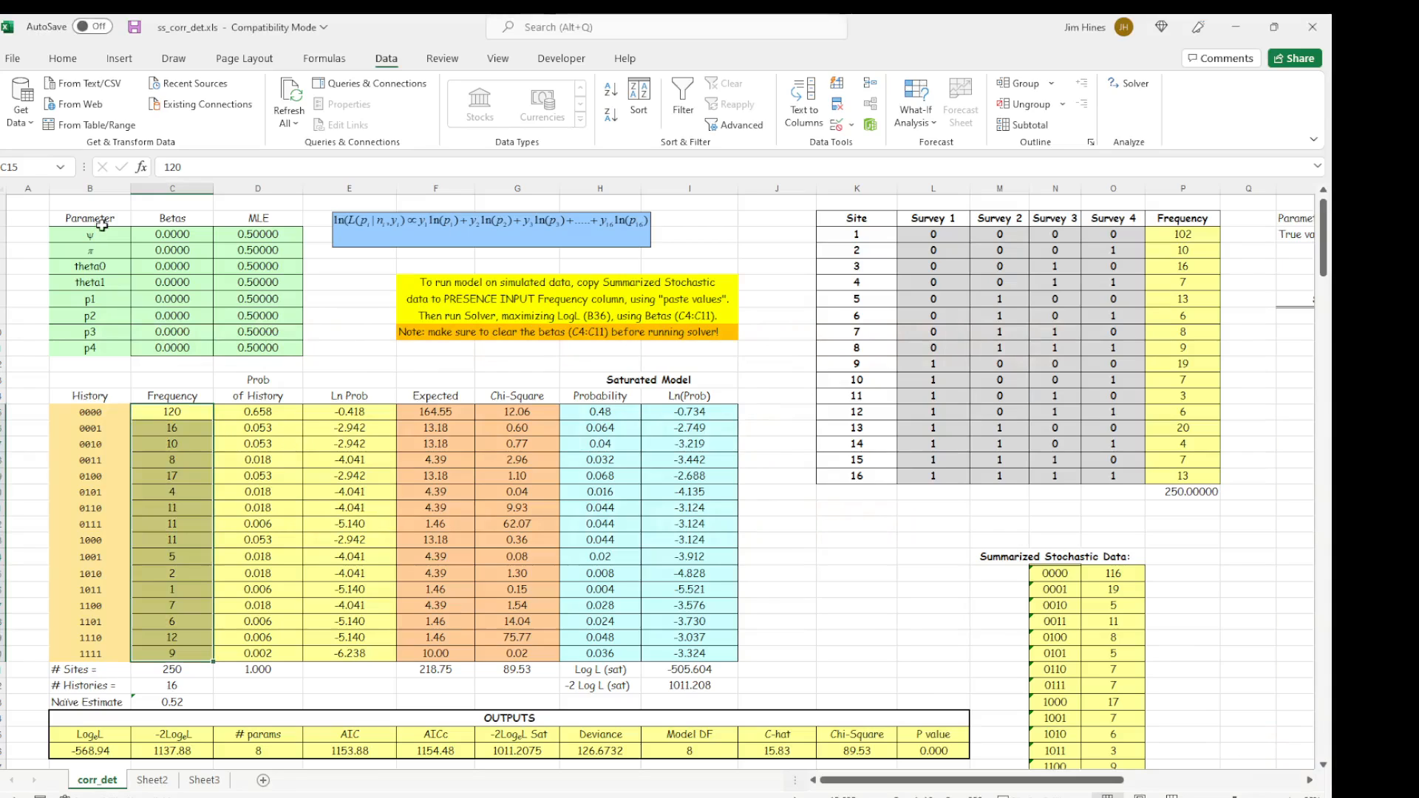
pyautogui.press('Down')
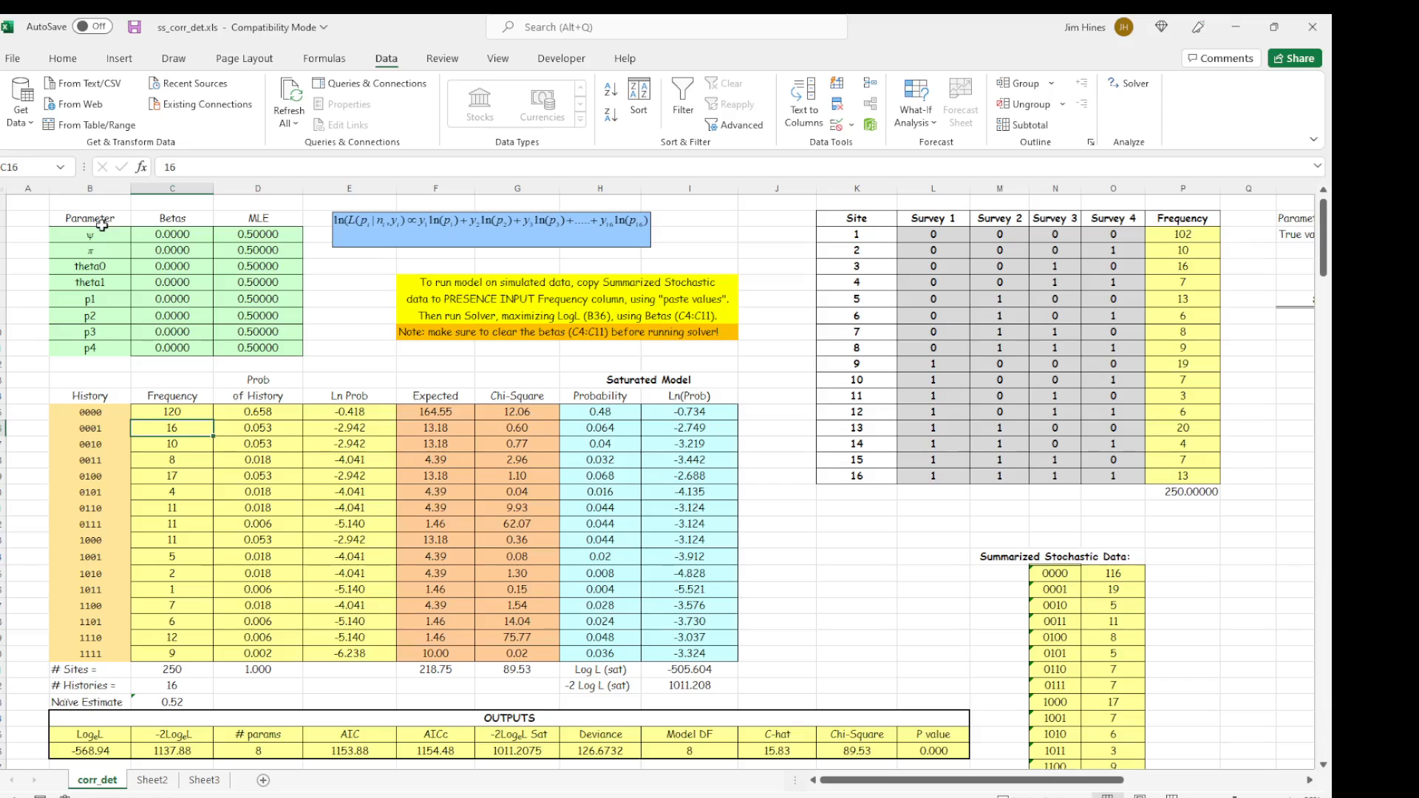
pyautogui.click(101, 253)
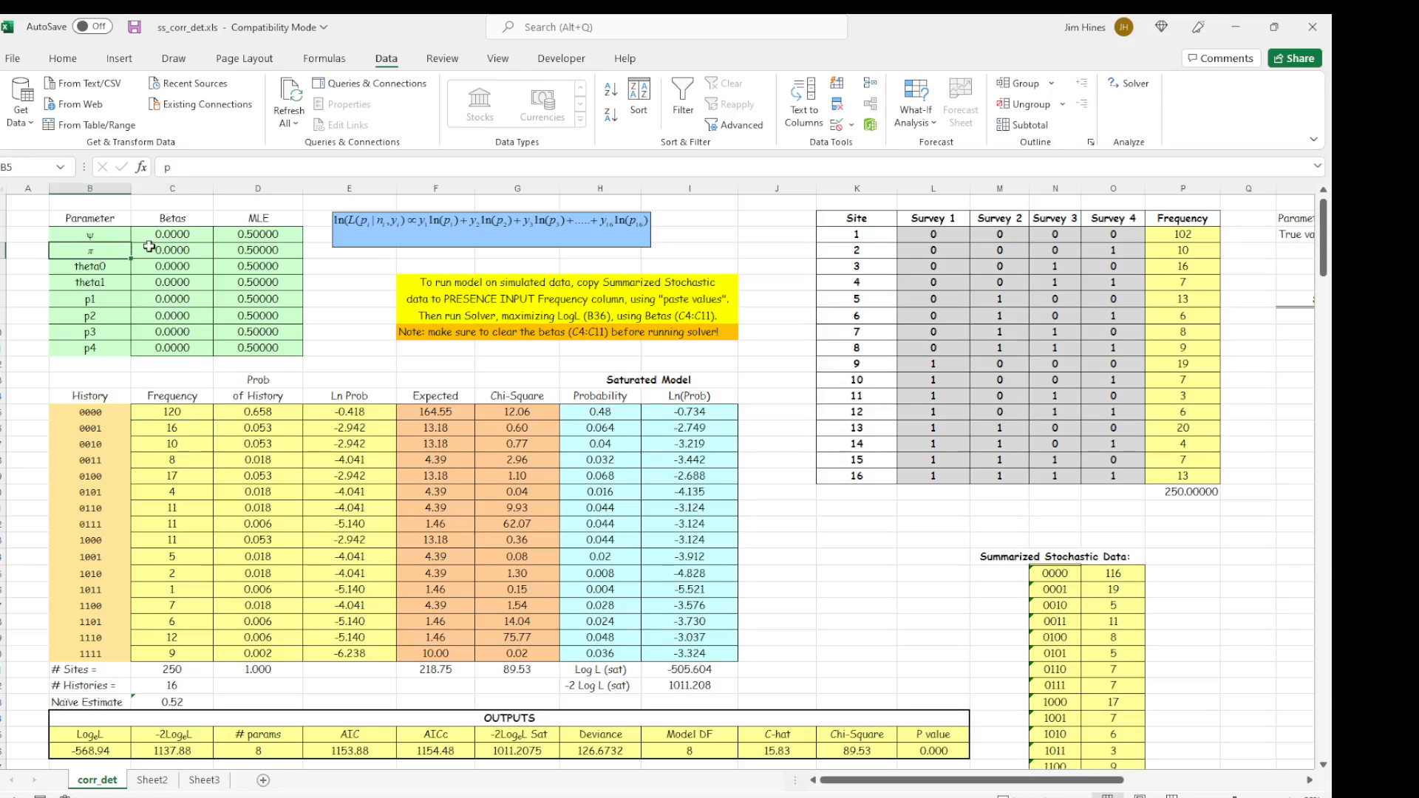
pyautogui.press('Left')
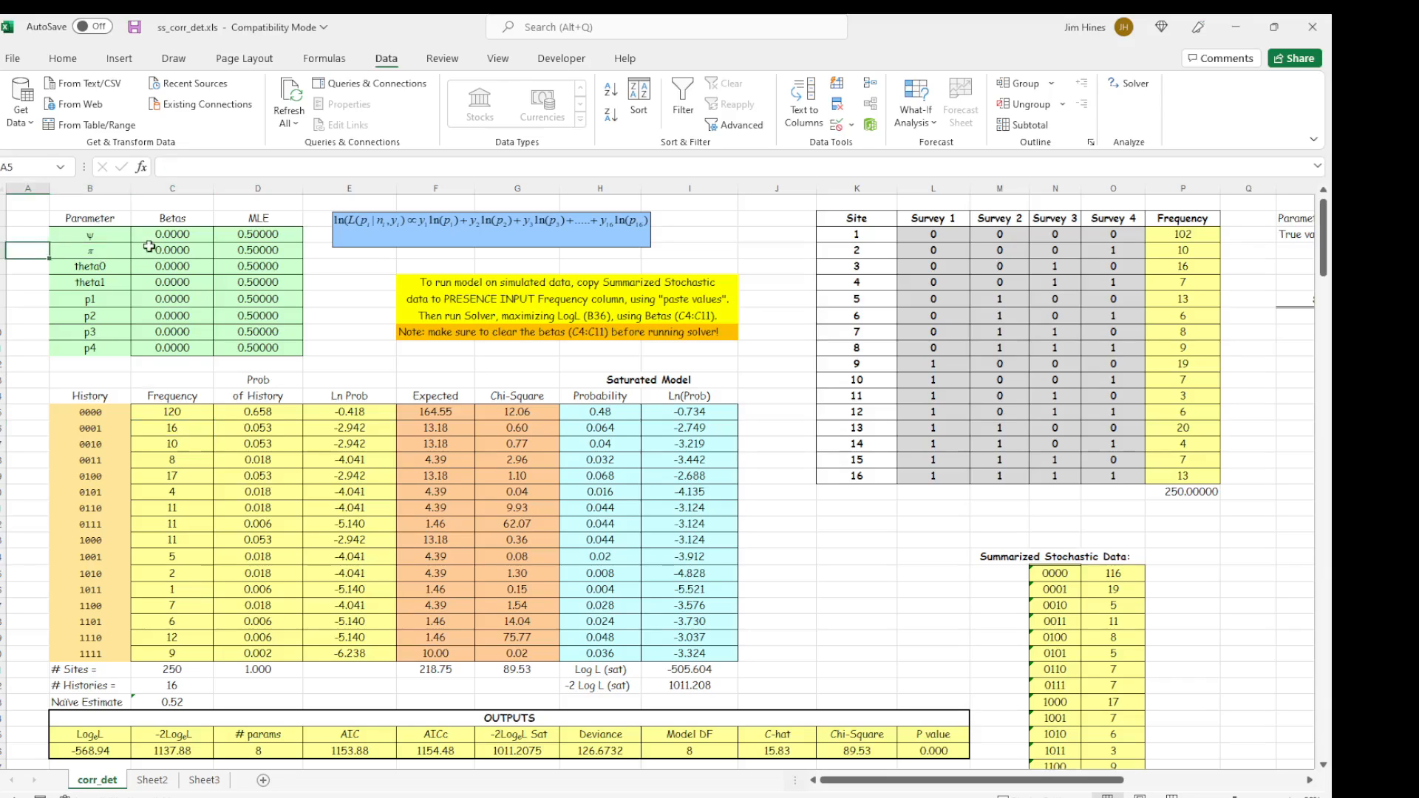
pyautogui.press('Down')
pyautogui.press('Right')
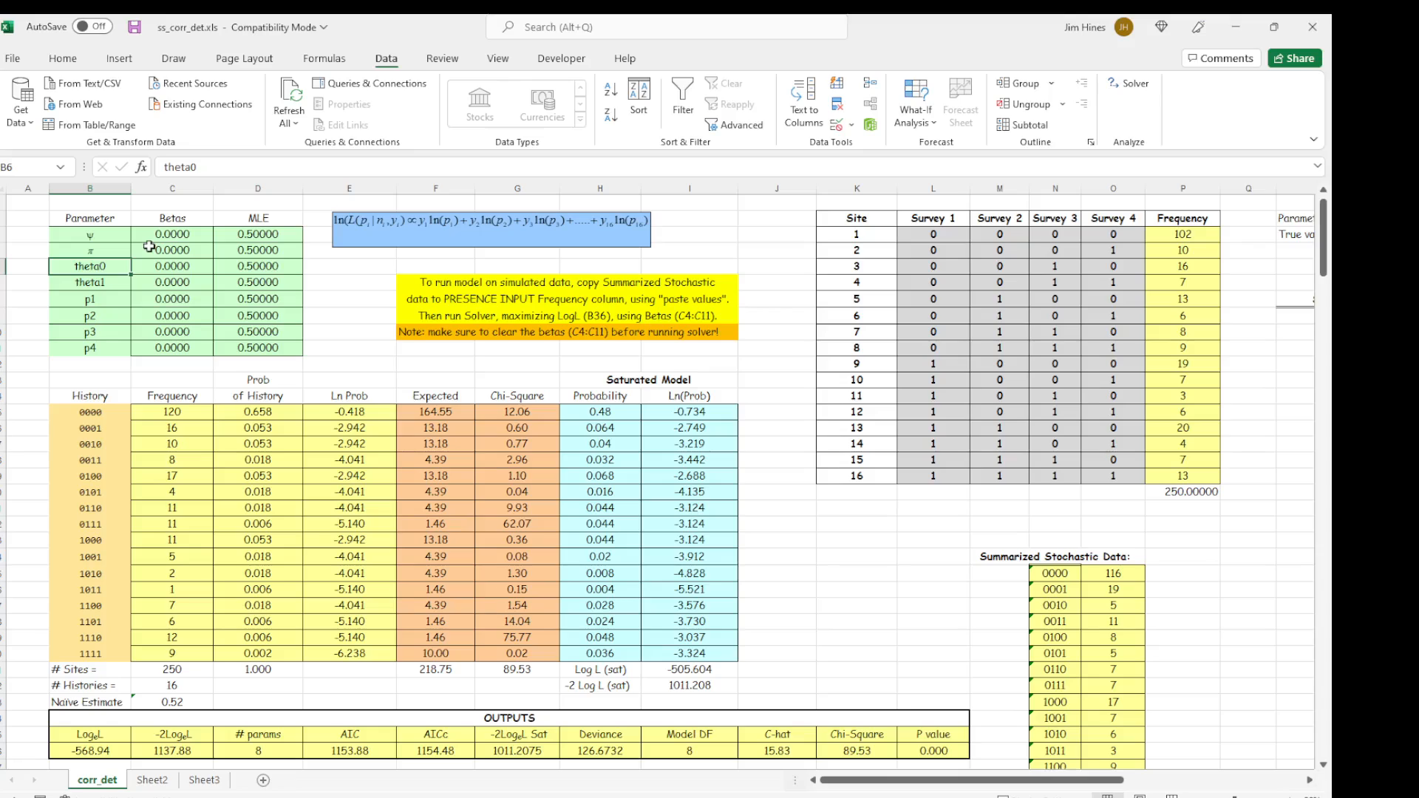
pyautogui.press('Down')
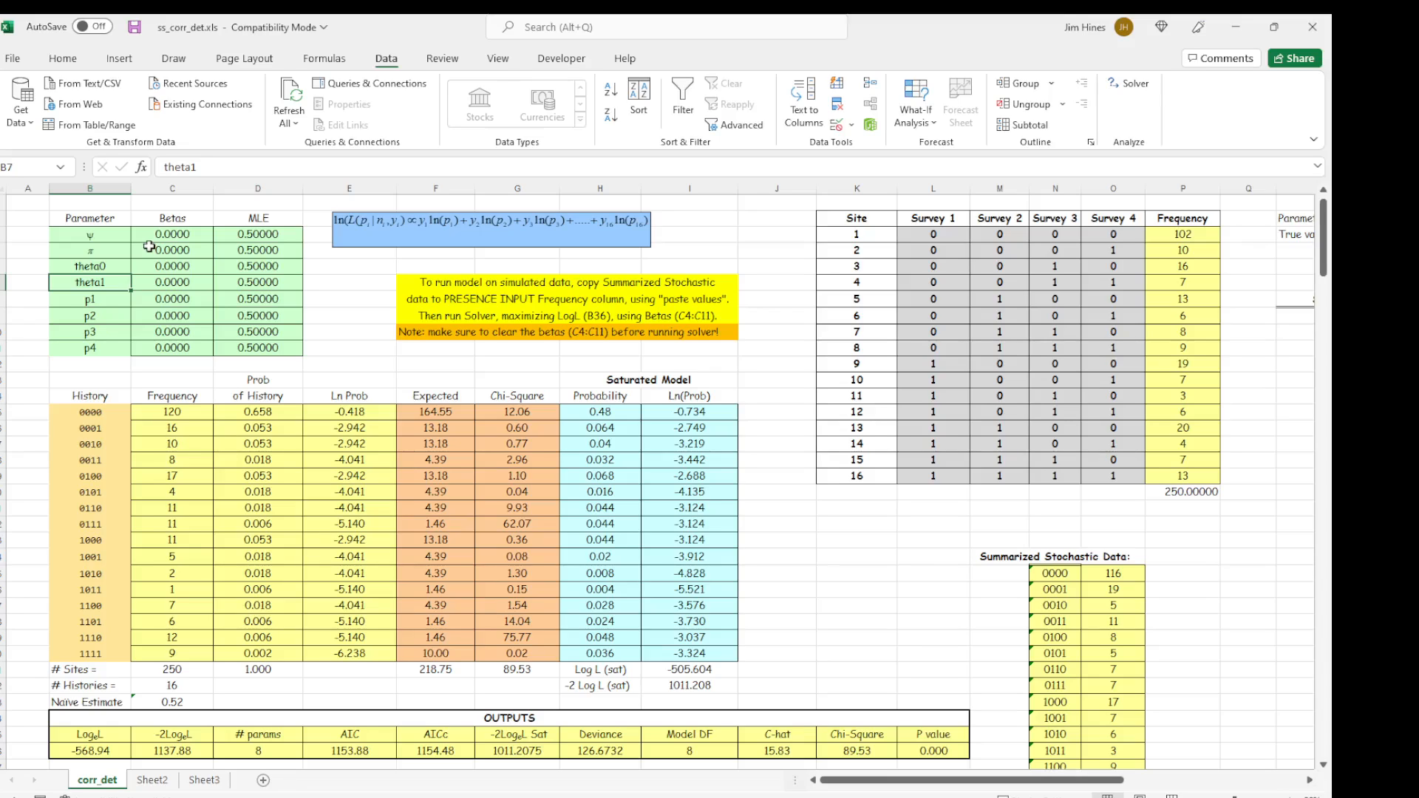
pyautogui.press('Down')
pyautogui.press('Down')
pyautogui.press('Down')
pyautogui.press('Down')
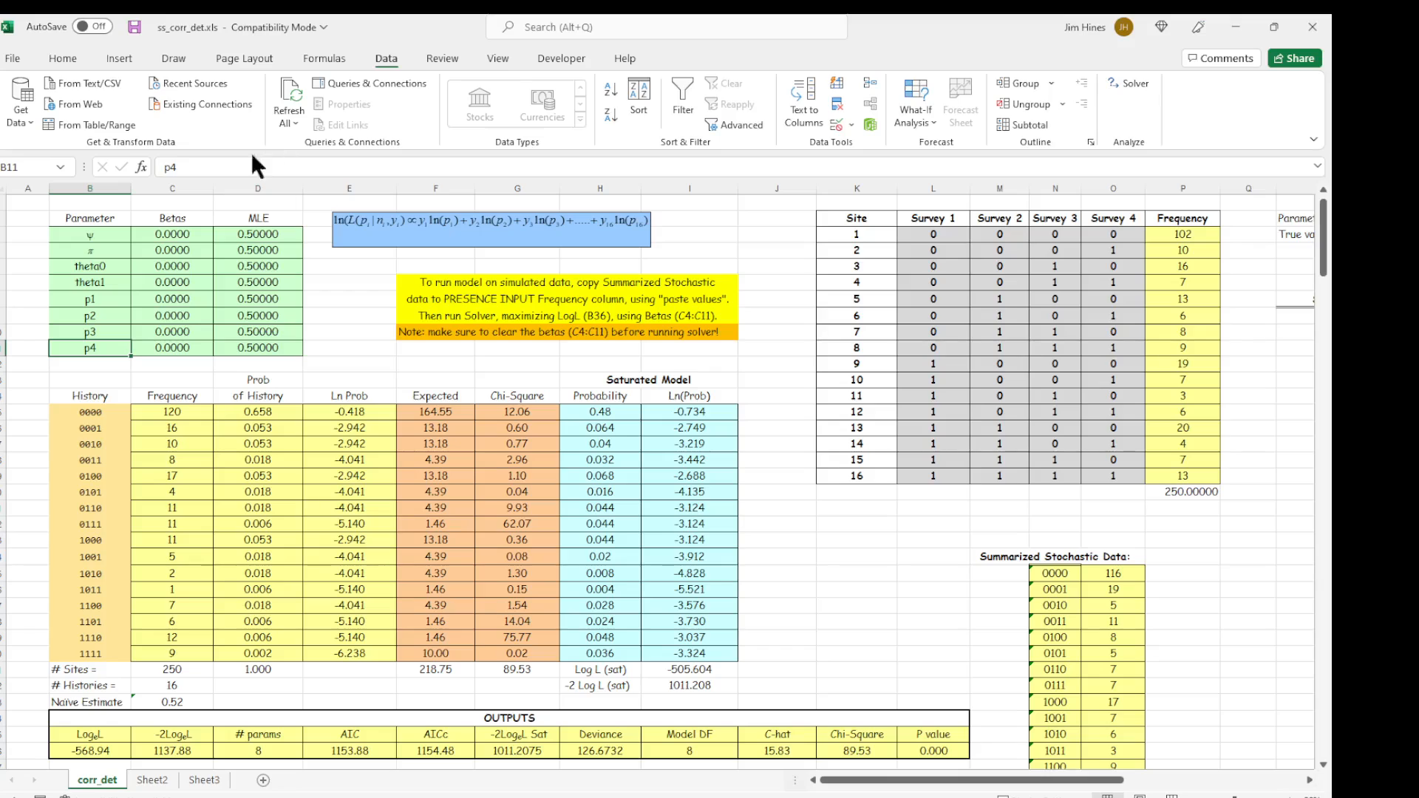
# Inspect the cell names and formulas of the MLE estimates, comparing the beta range with the MLE range.
pyautogui.click(252, 235)
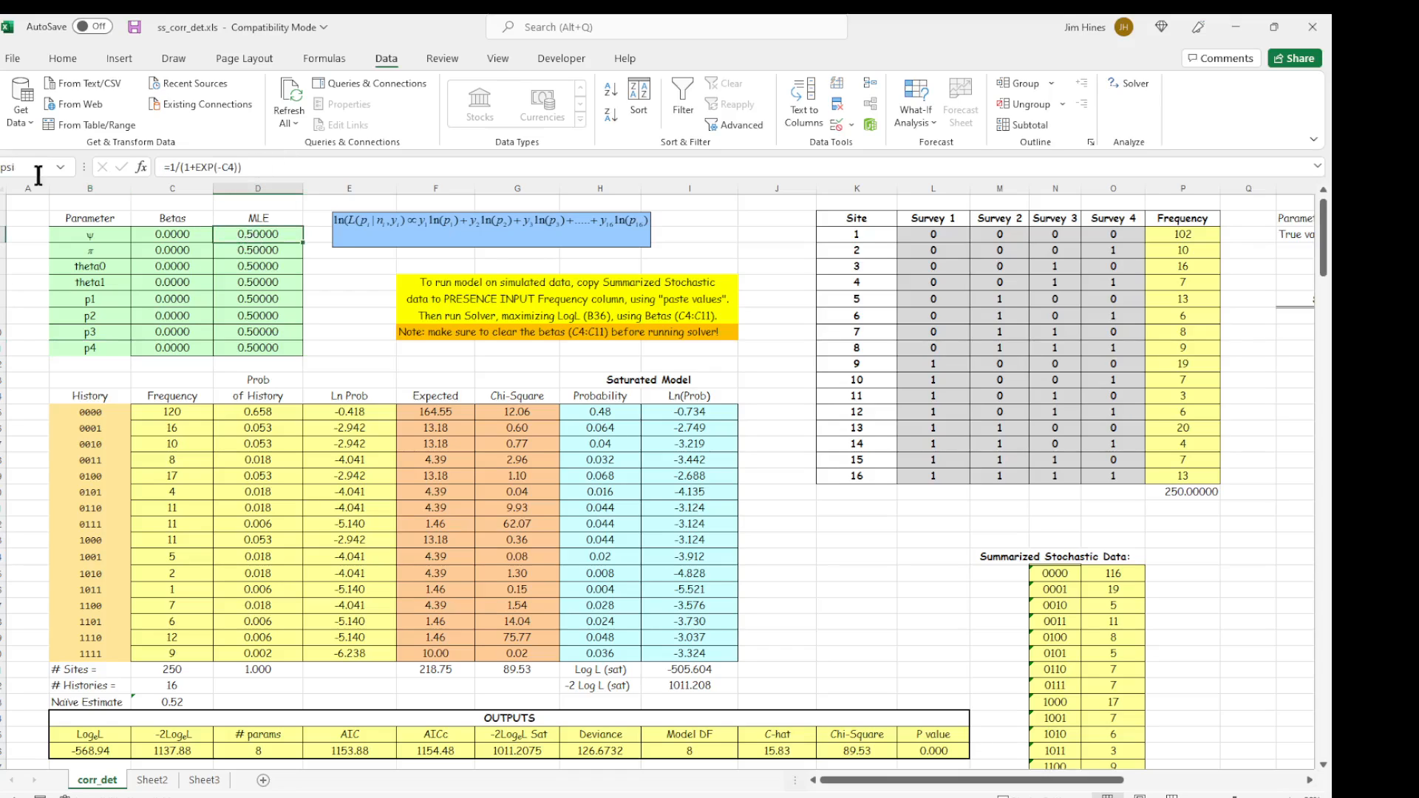
pyautogui.click(259, 250)
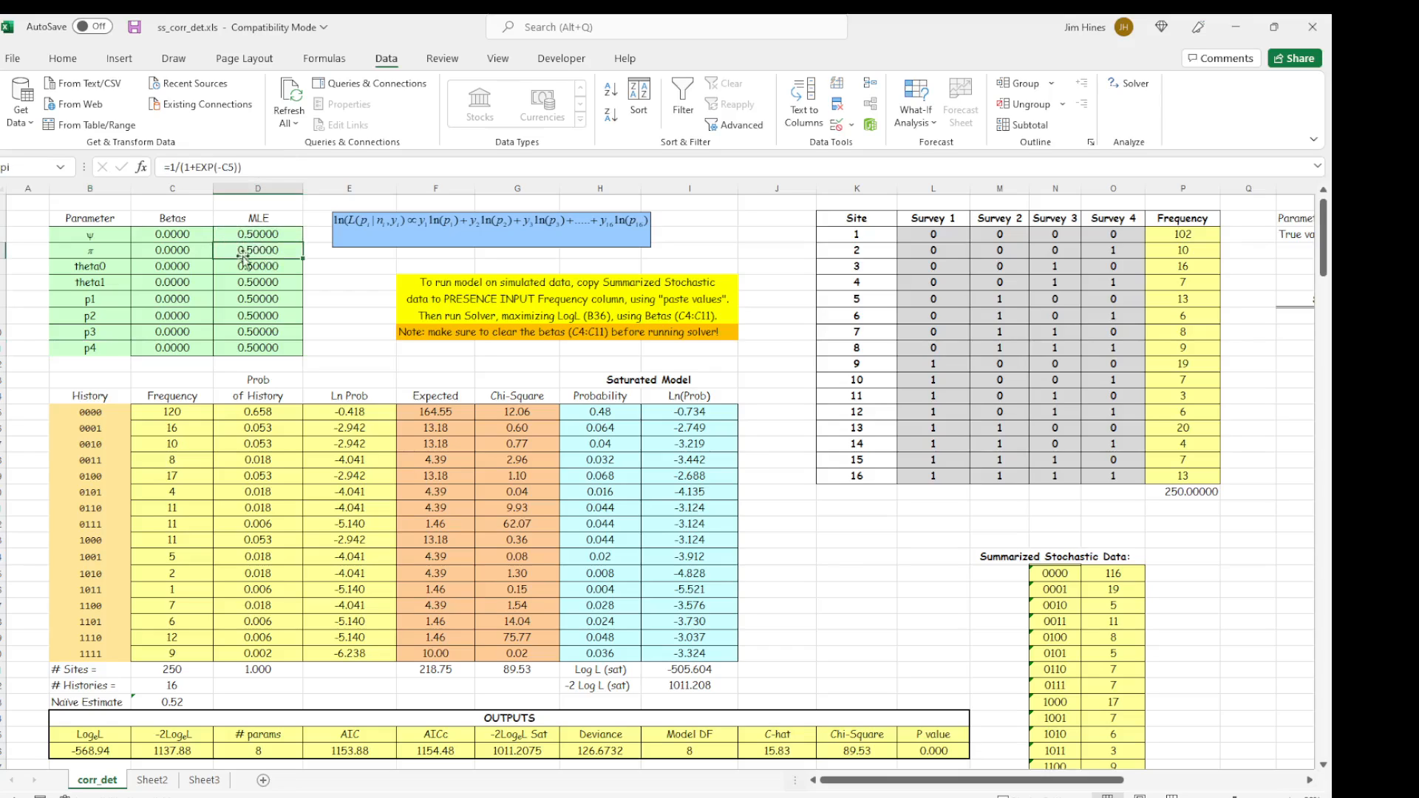
pyautogui.click(248, 266)
pyautogui.click(248, 283)
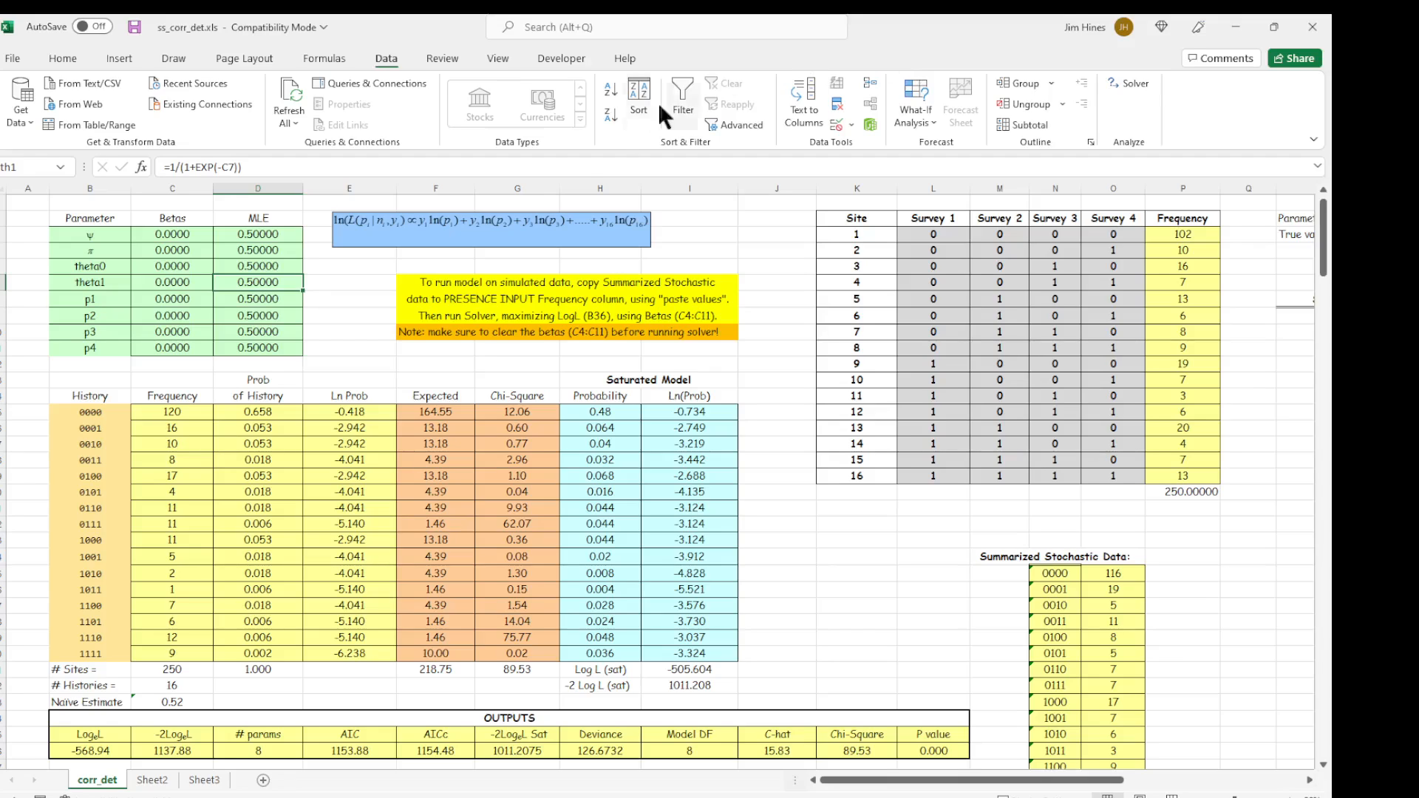
pyautogui.moveTo(154, 232); pyautogui.dragTo(177, 353)
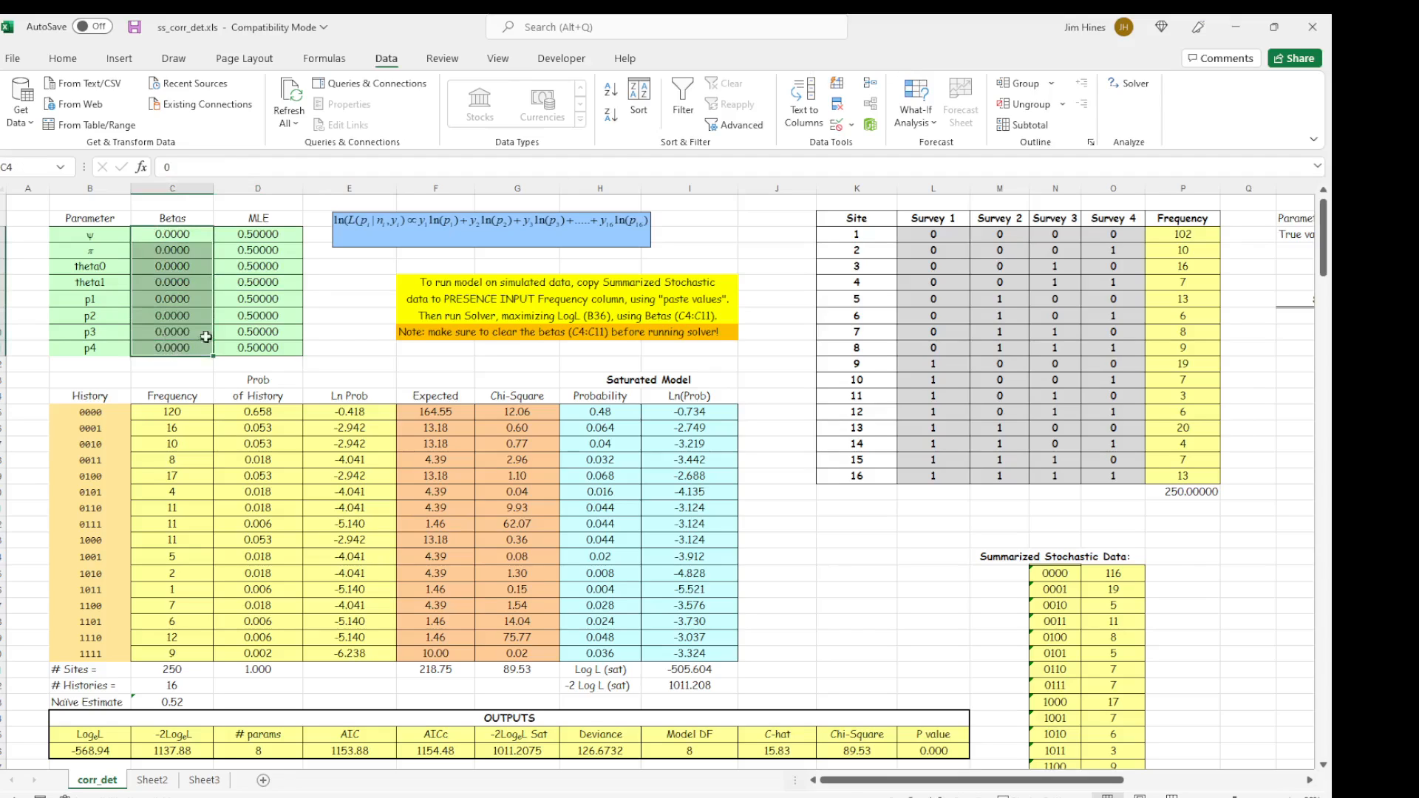
pyautogui.moveTo(245, 235); pyautogui.dragTo(270, 344)
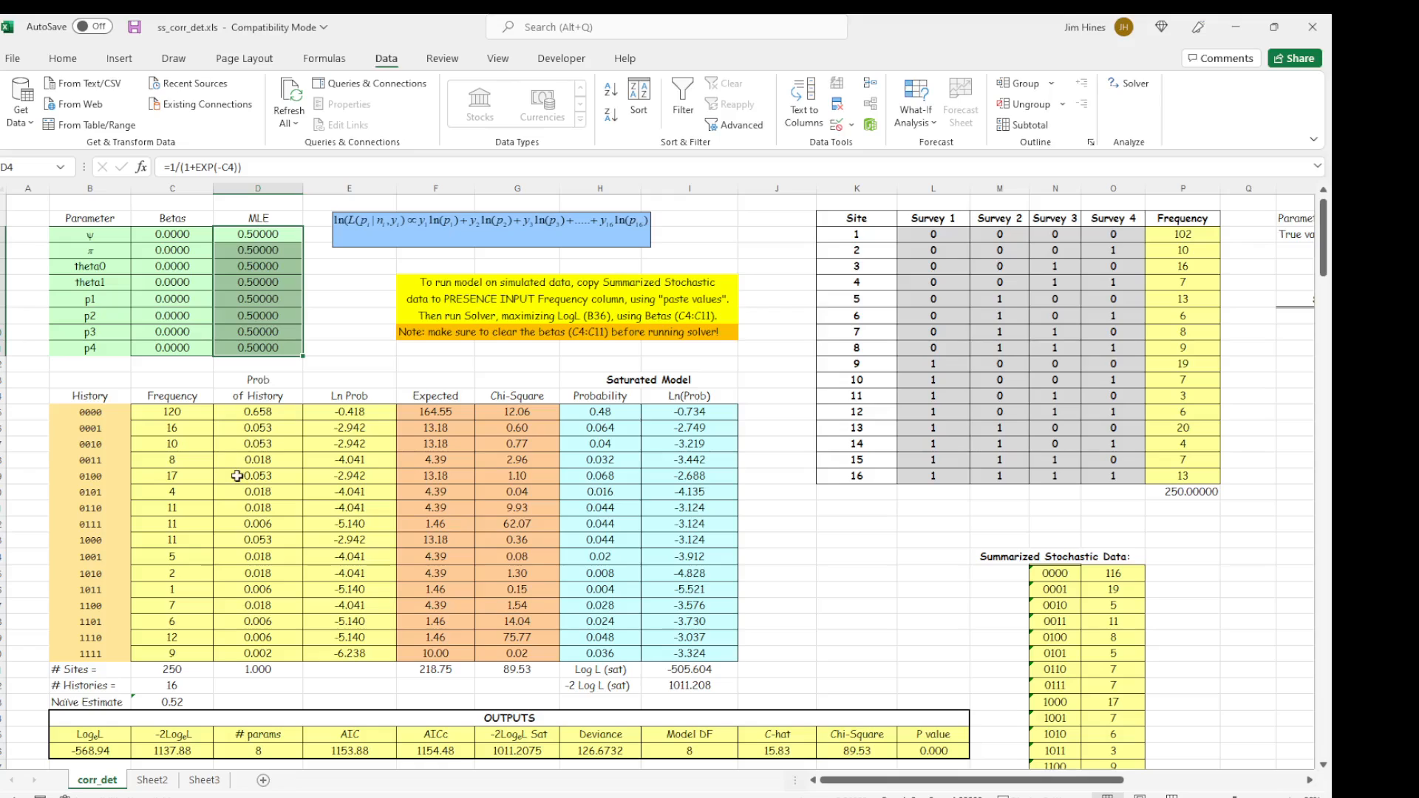
# Examine the detection history table, from the history codes and Frequency through the Saturated Model's Probability column.
pyautogui.moveTo(100, 416); pyautogui.dragTo(130, 654)
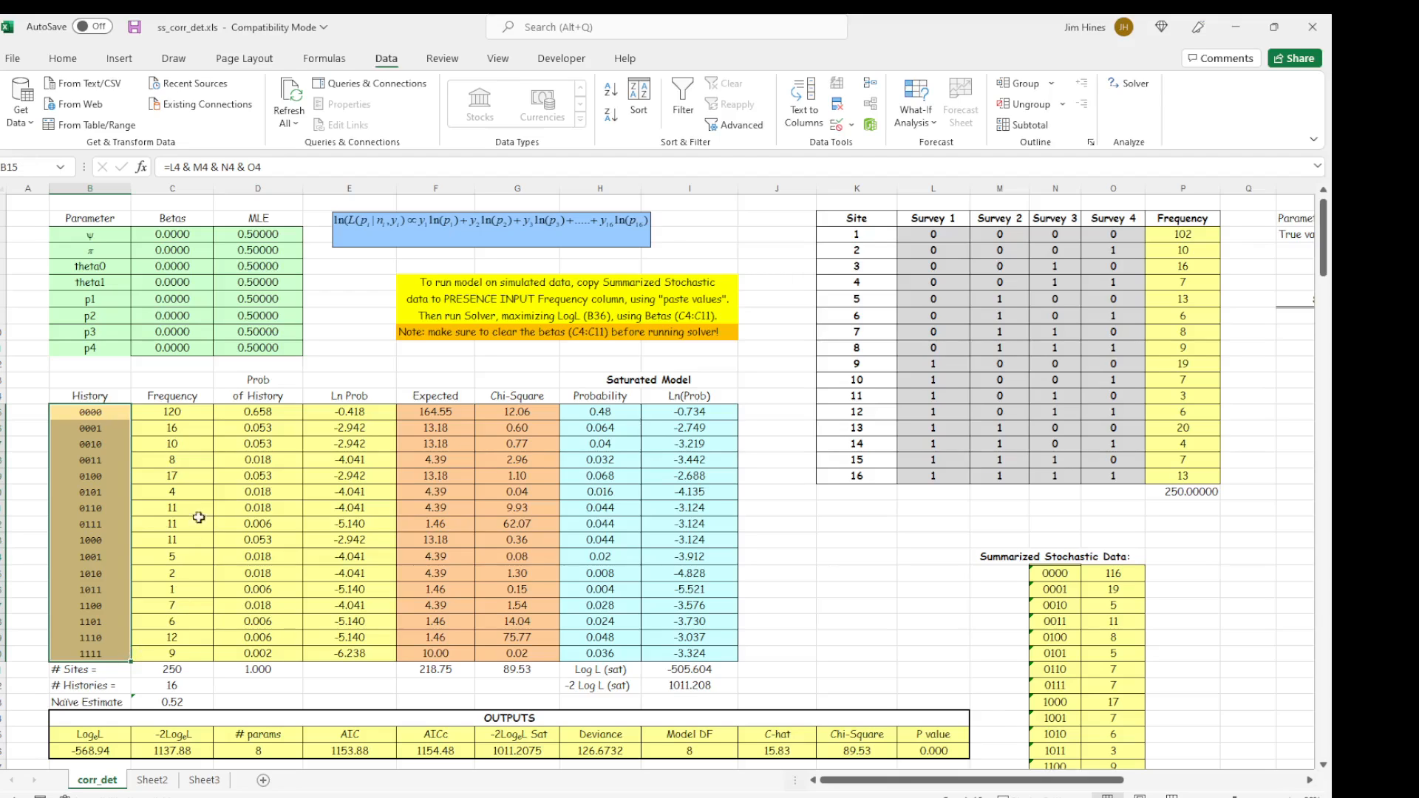
pyautogui.click(177, 399)
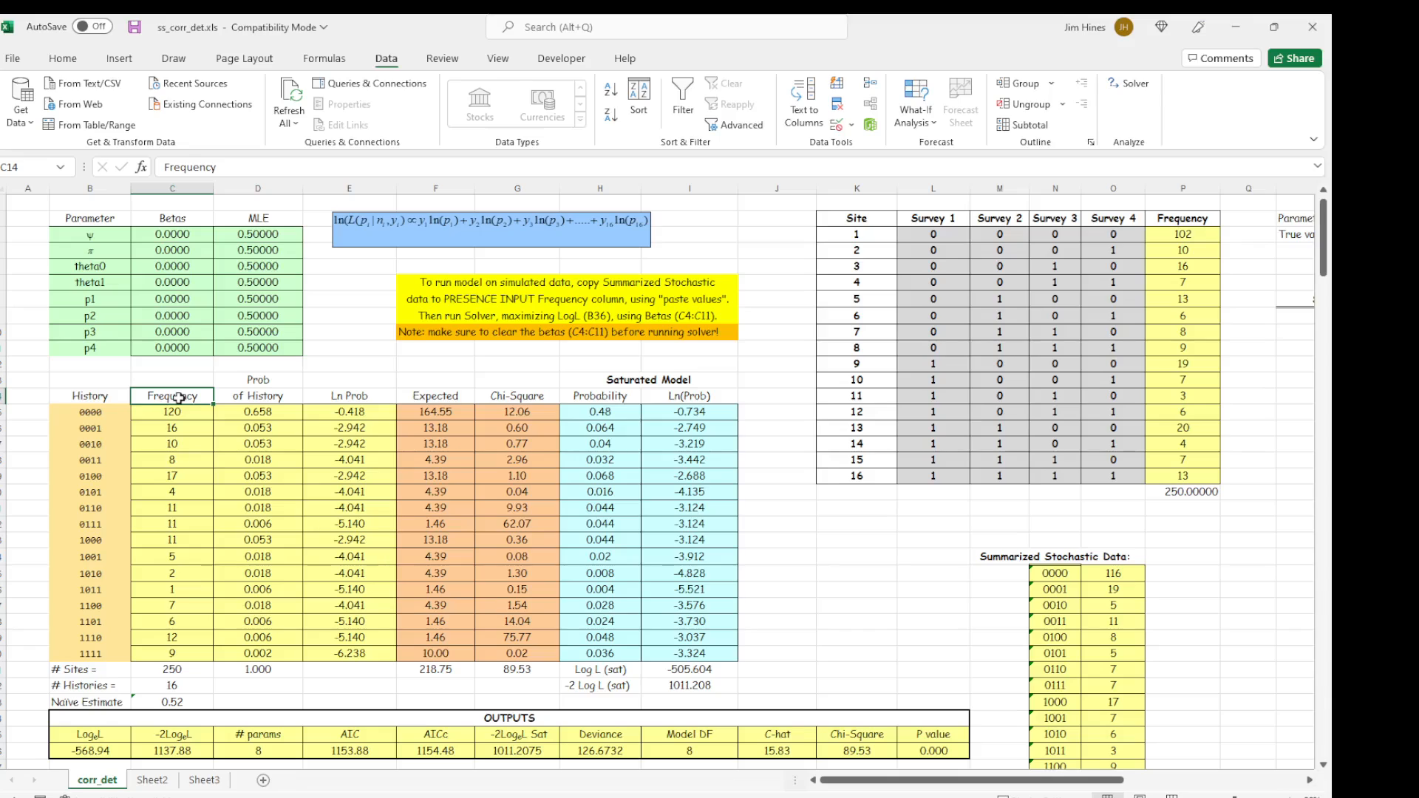
pyautogui.press('Right')
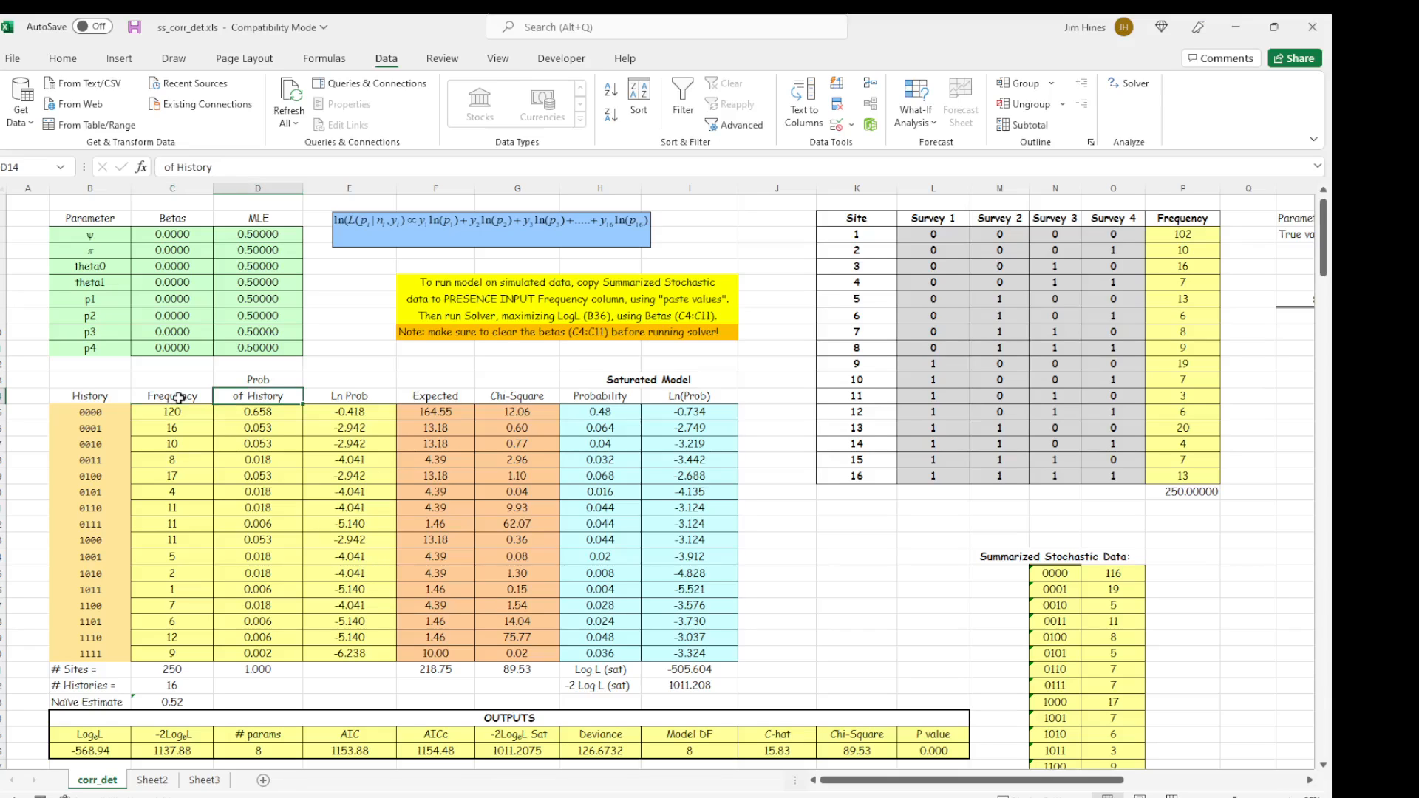
pyautogui.press('Right')
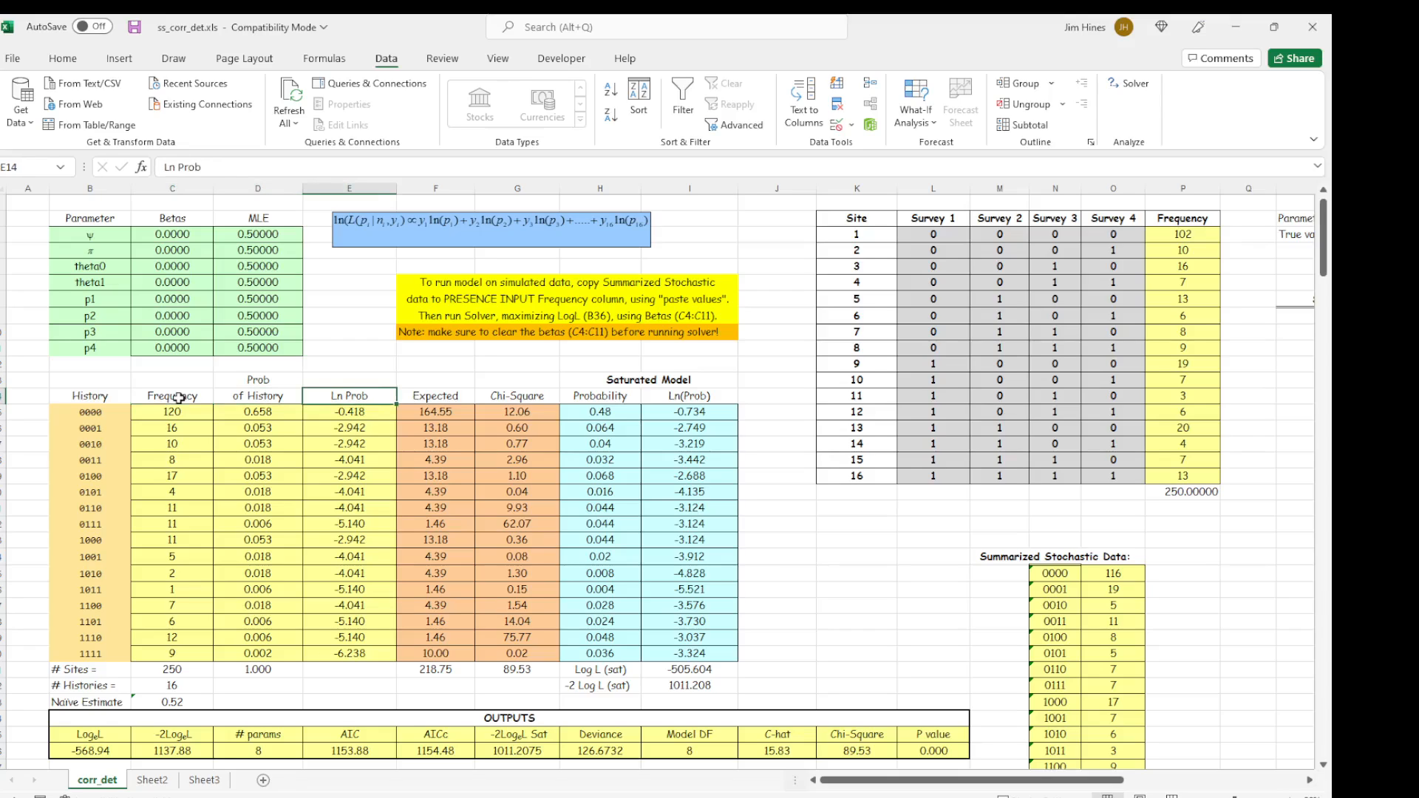
pyautogui.press('Right')
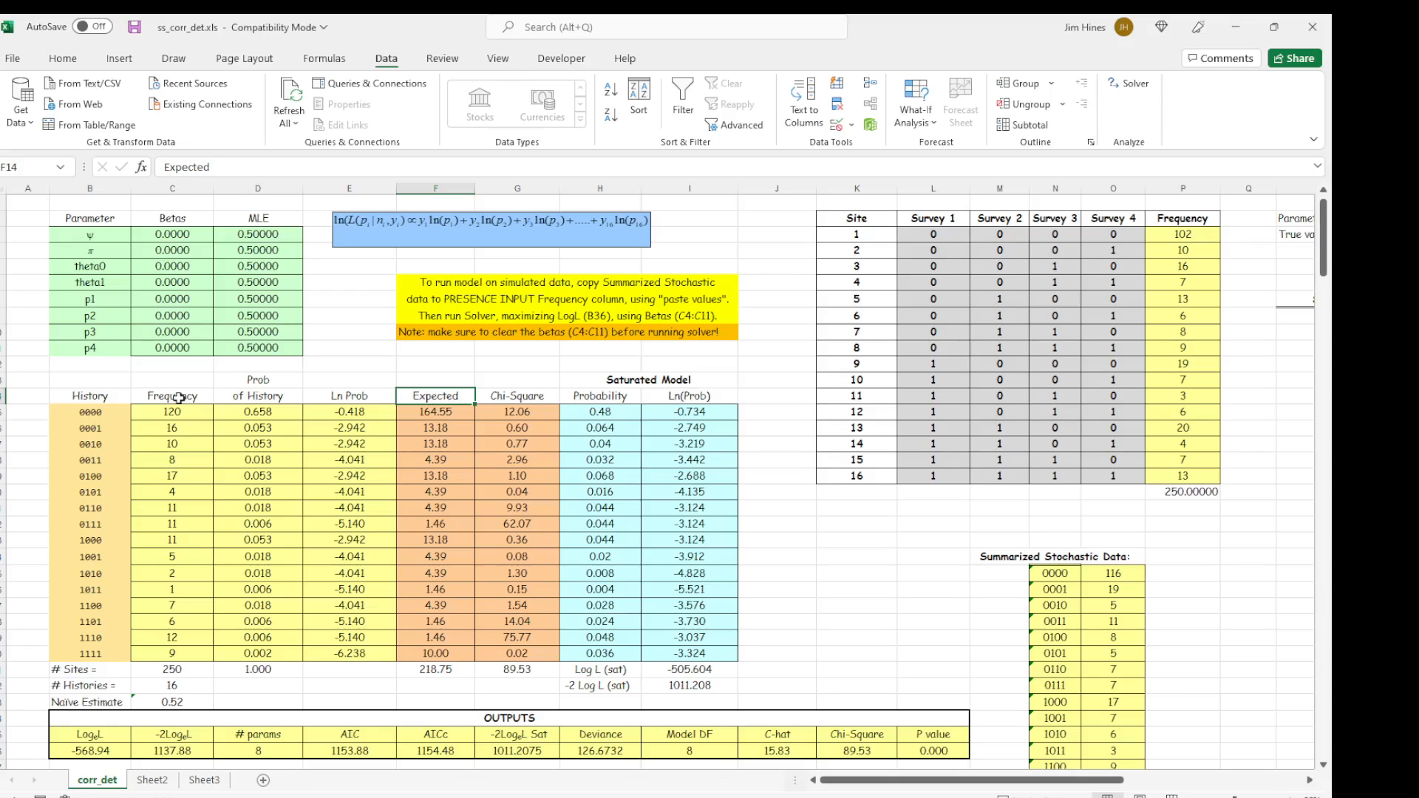
pyautogui.press('Right')
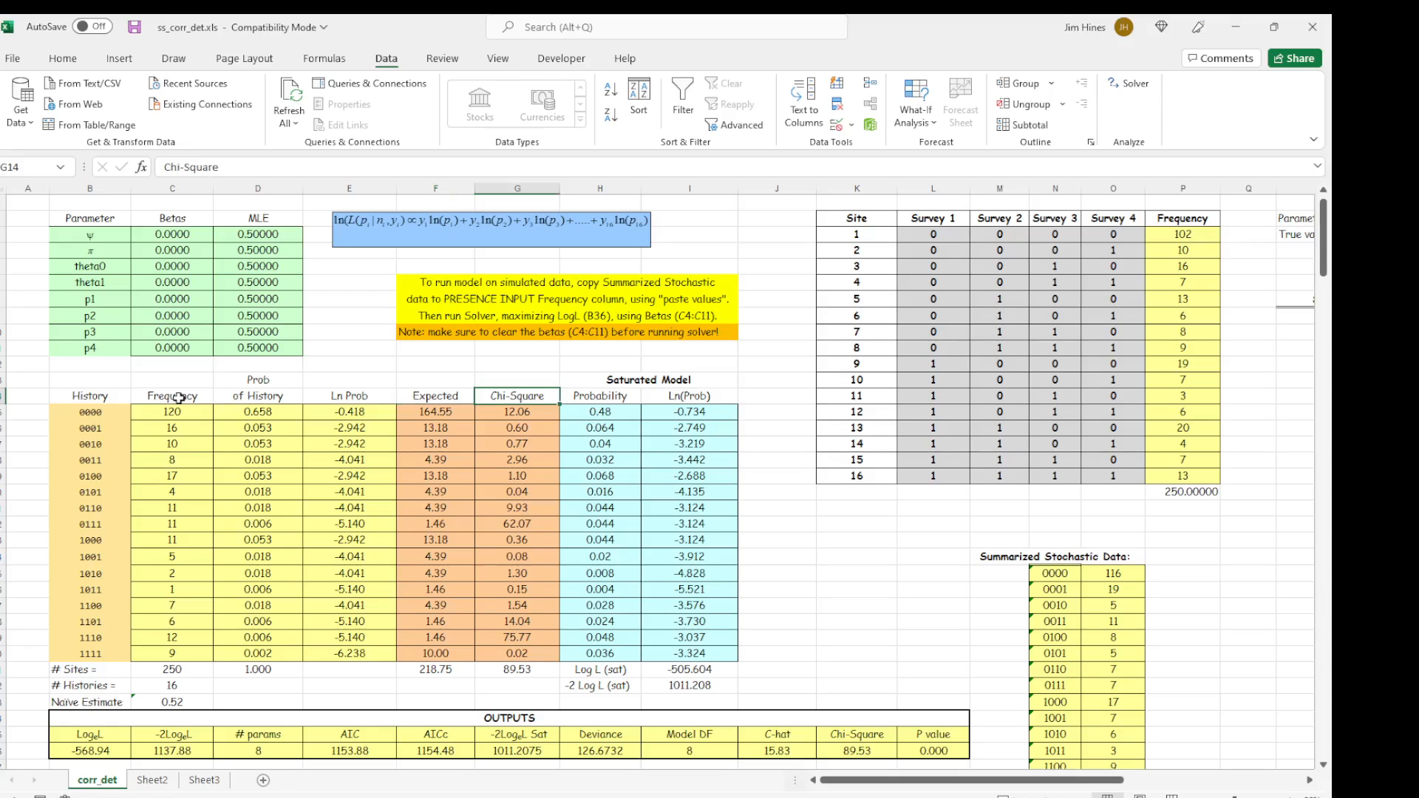
pyautogui.press('Right')
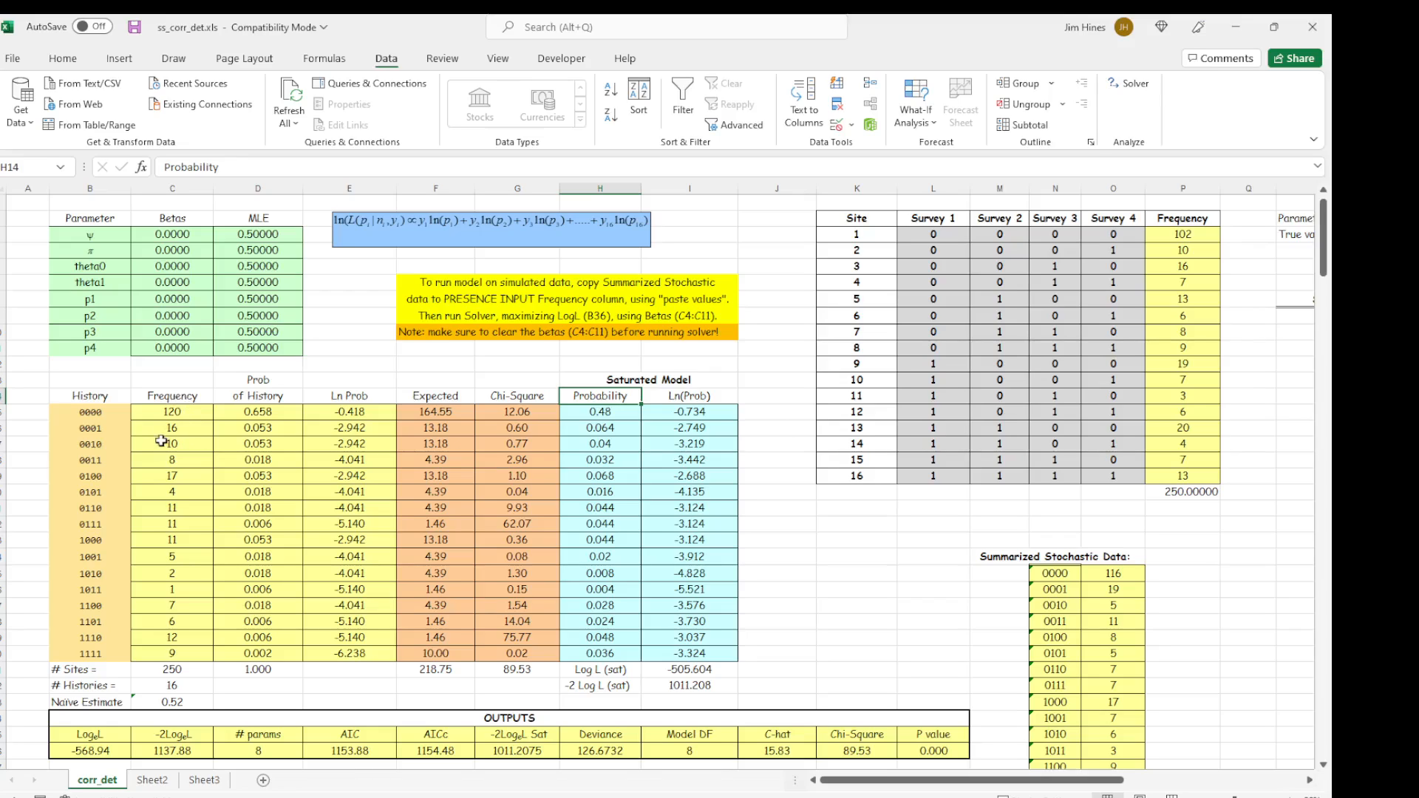
# Inspect the formula behind the log-likelihood value in the OUTPUTS table.
pyautogui.click(104, 737)
pyautogui.scroll(-5, 105, 737)
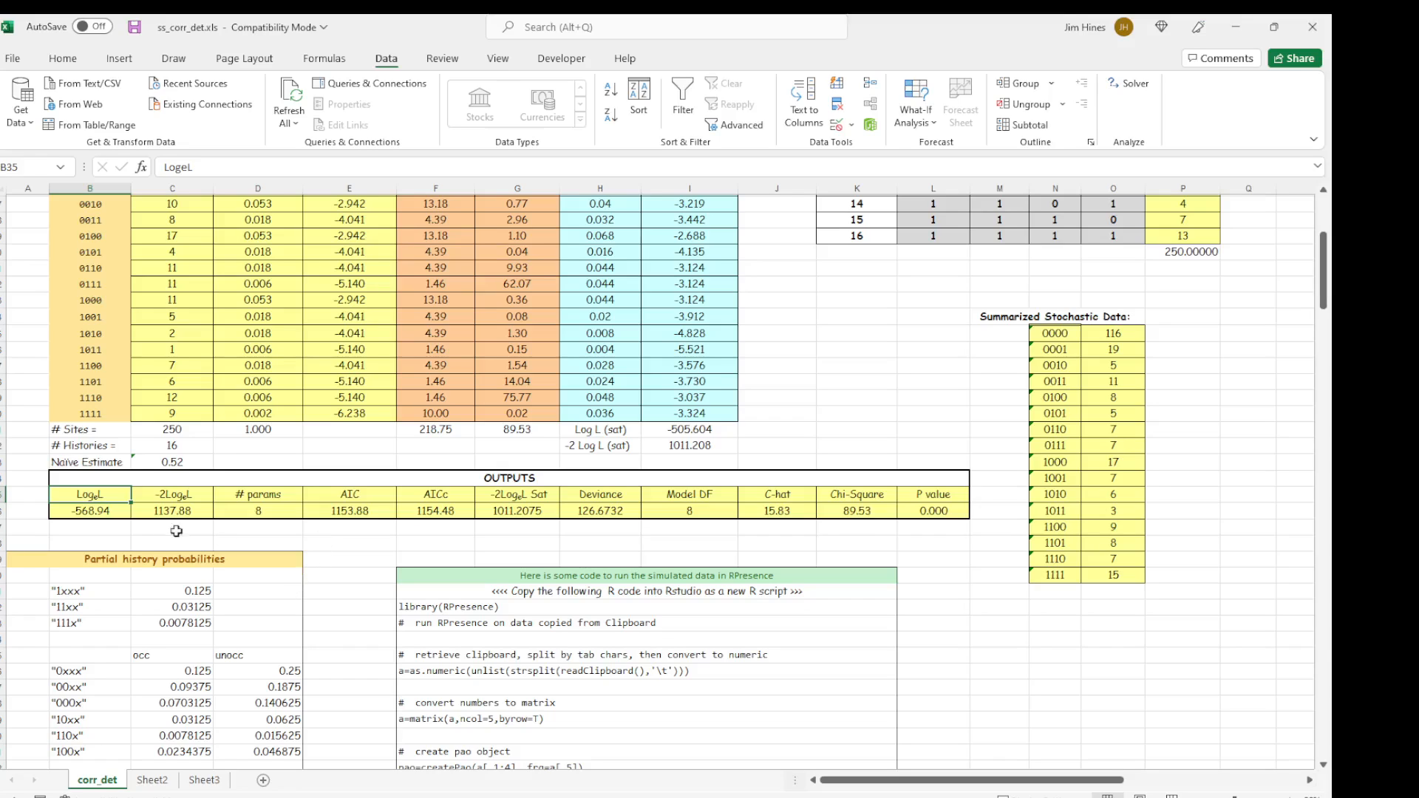
pyautogui.click(111, 511)
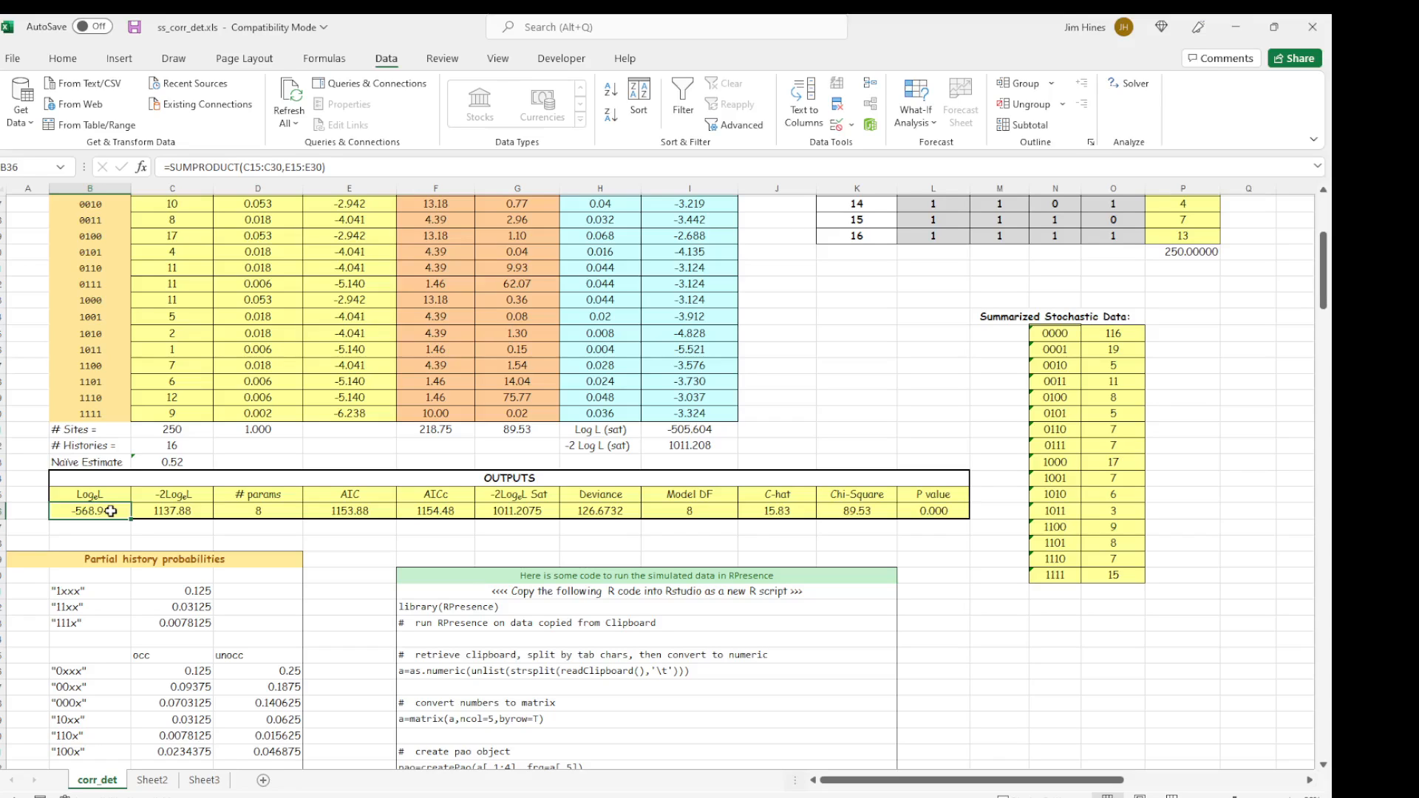
# Inspect the partial history formulas for 1xxx, 11xx and 111x, plus the probability formulas for histories 1111 and 1110.
pyautogui.click(85, 592)
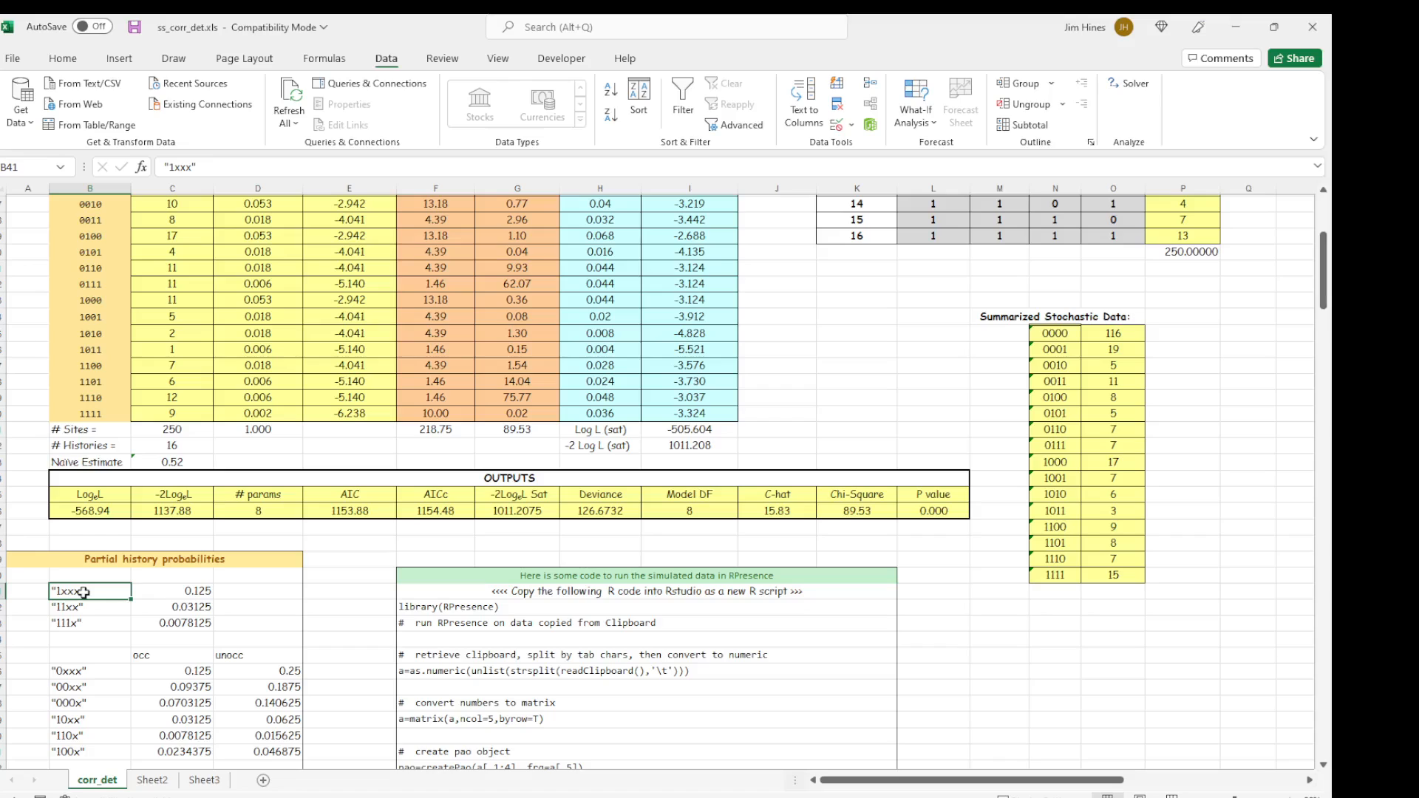
pyautogui.press('Right')
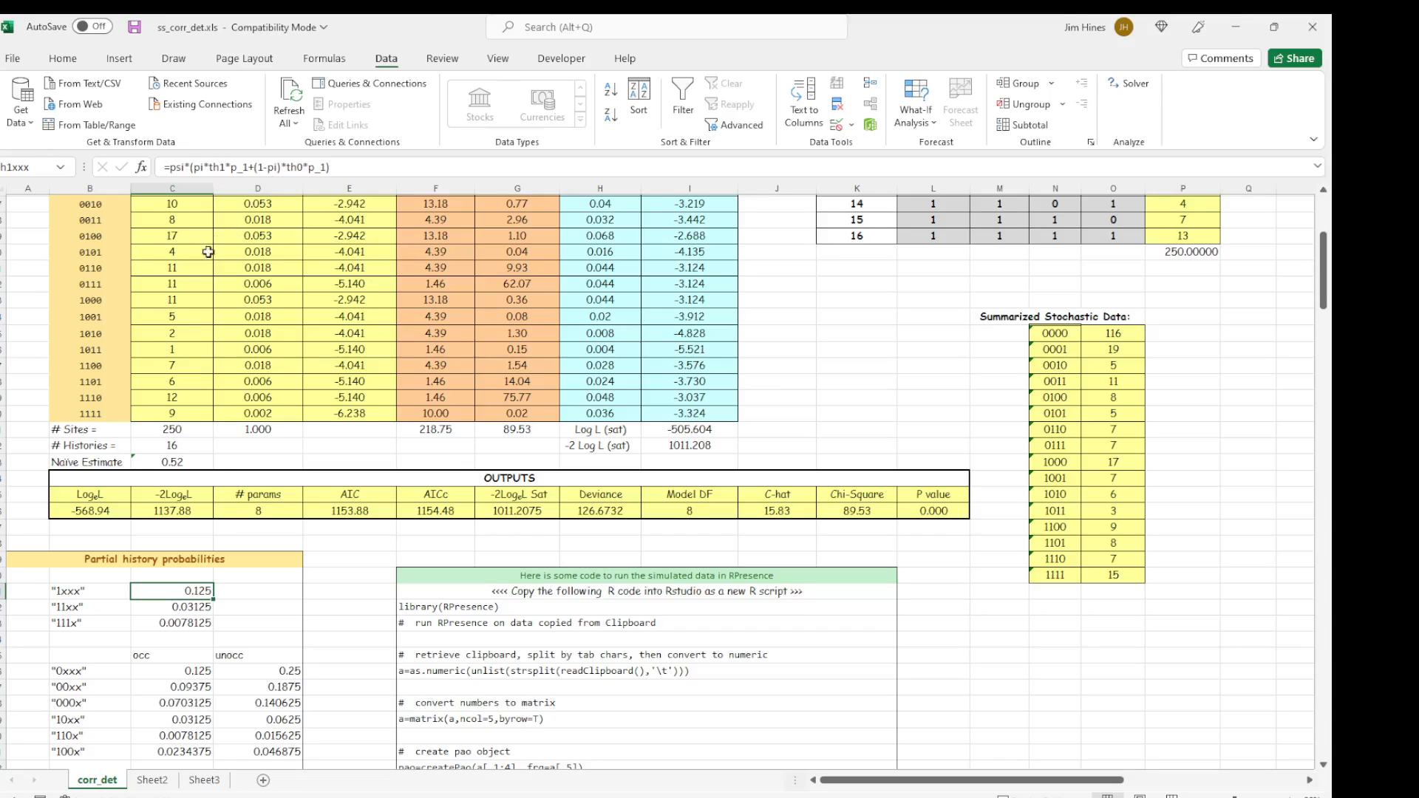
pyautogui.click(204, 607)
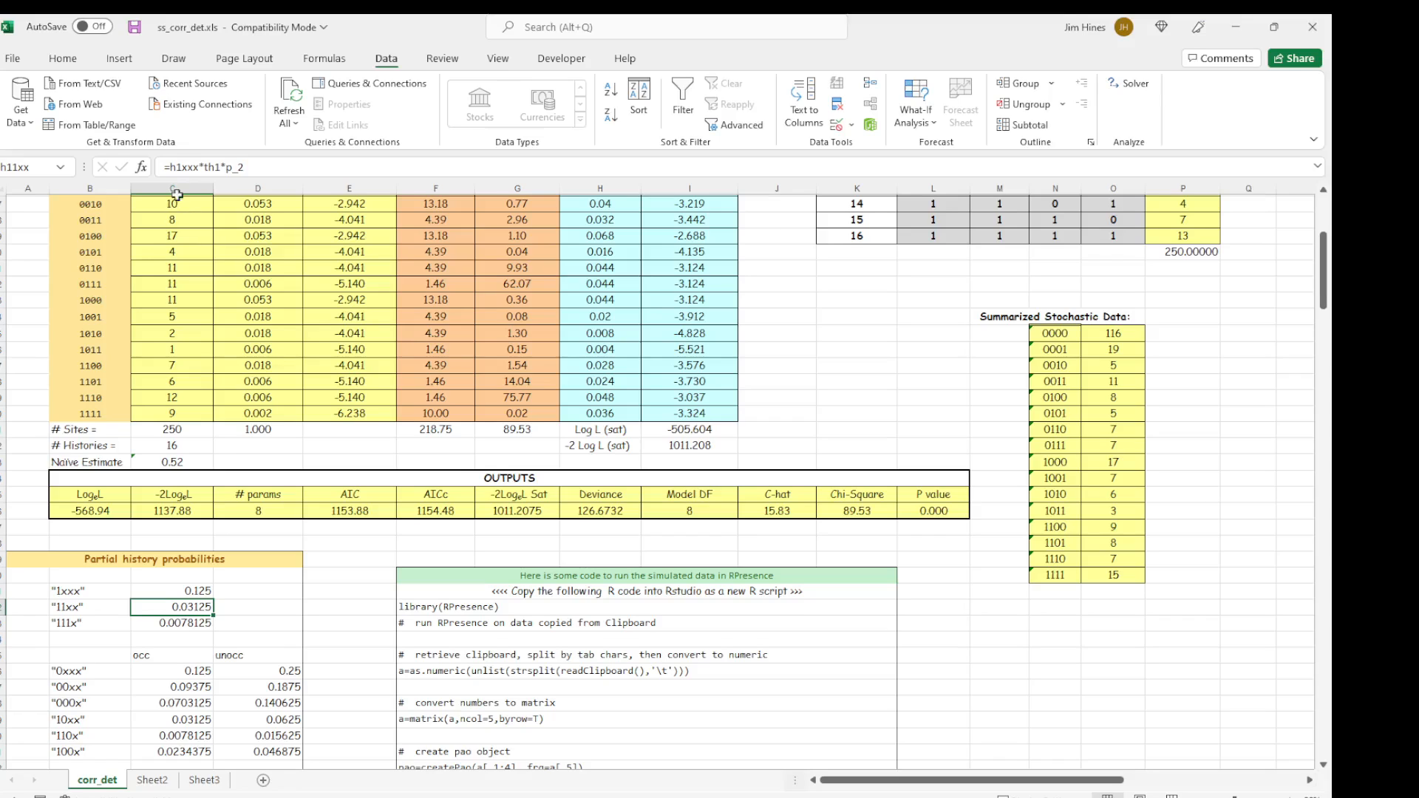
pyautogui.click(193, 626)
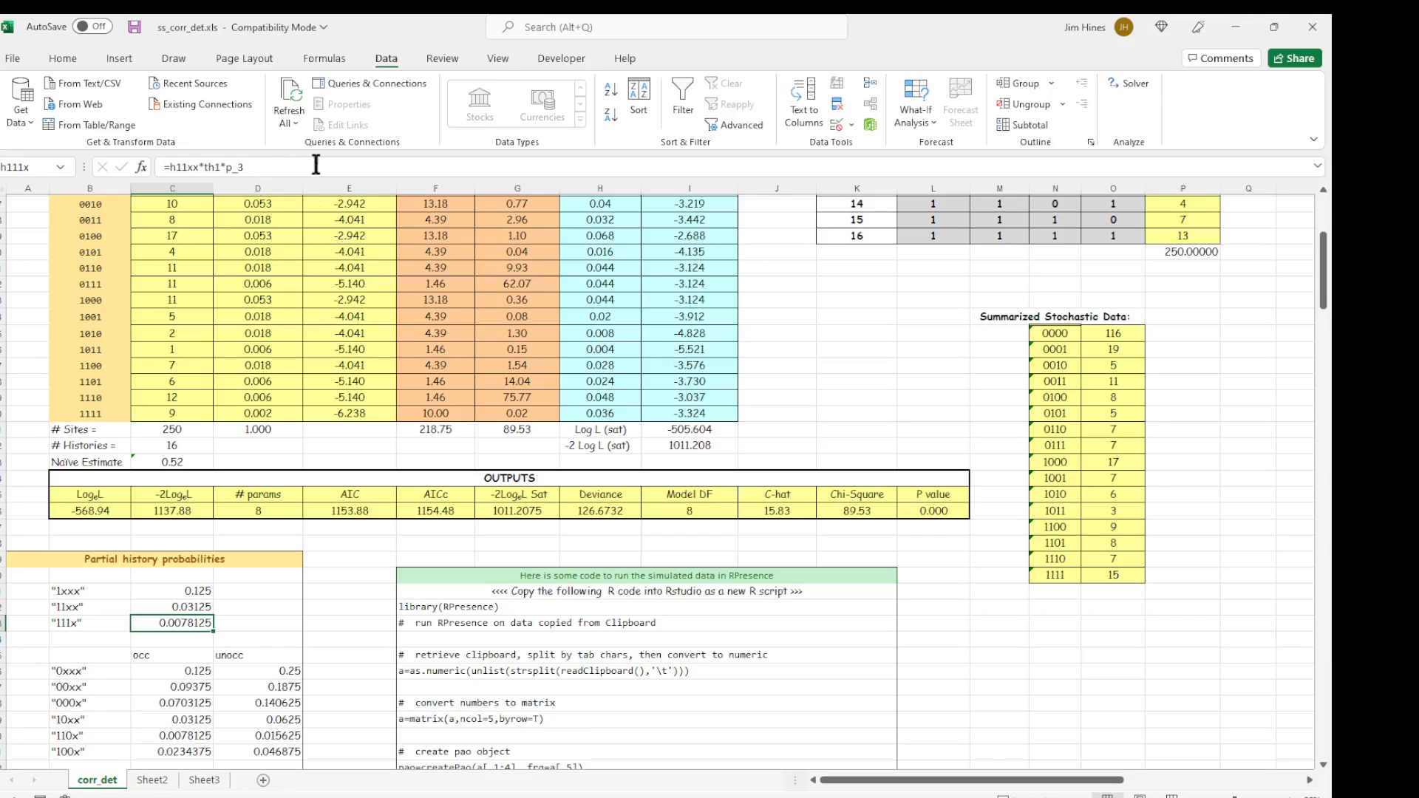
pyautogui.click(281, 414)
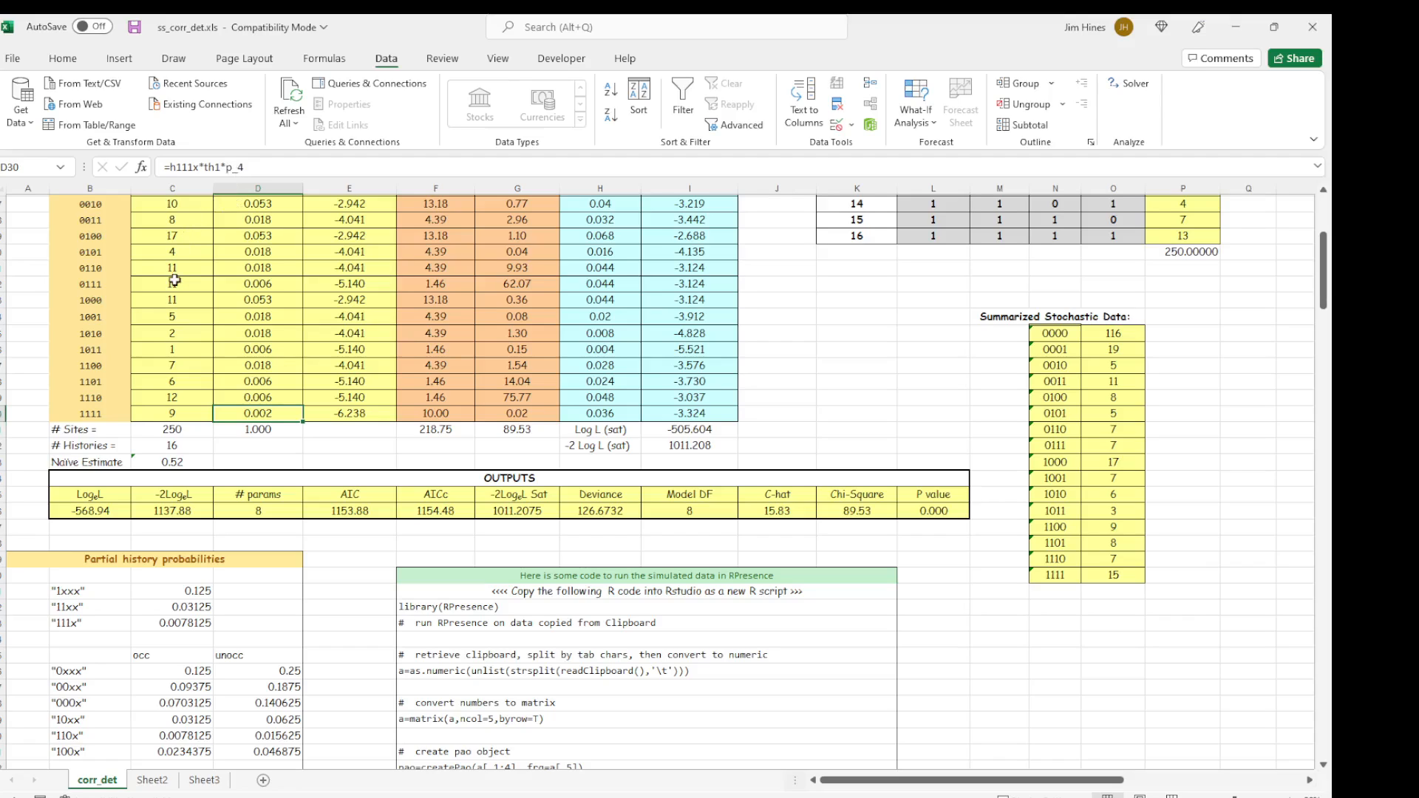
pyautogui.click(266, 397)
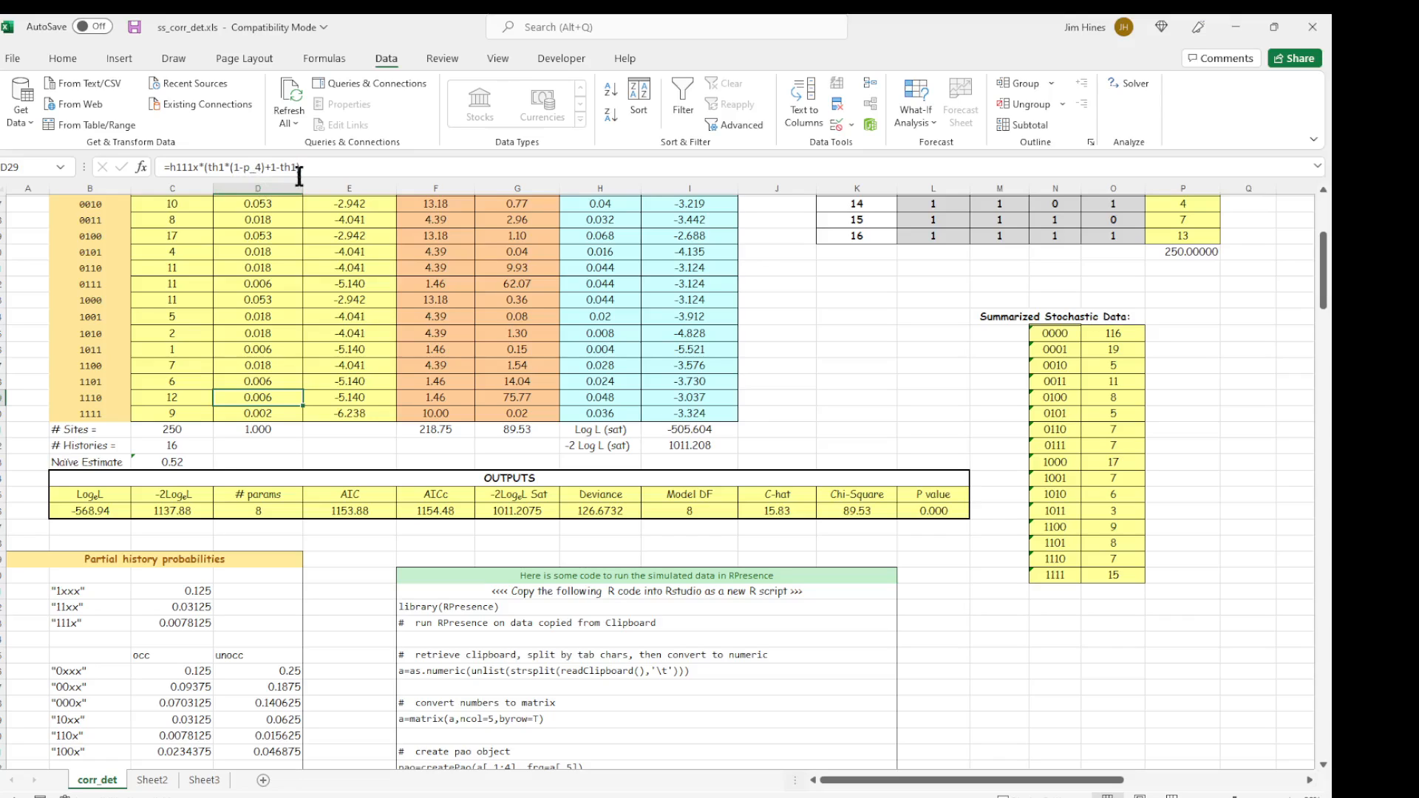
# Inspect the occ and unocc formulas for the "0xxx" partial history.
pyautogui.click(106, 672)
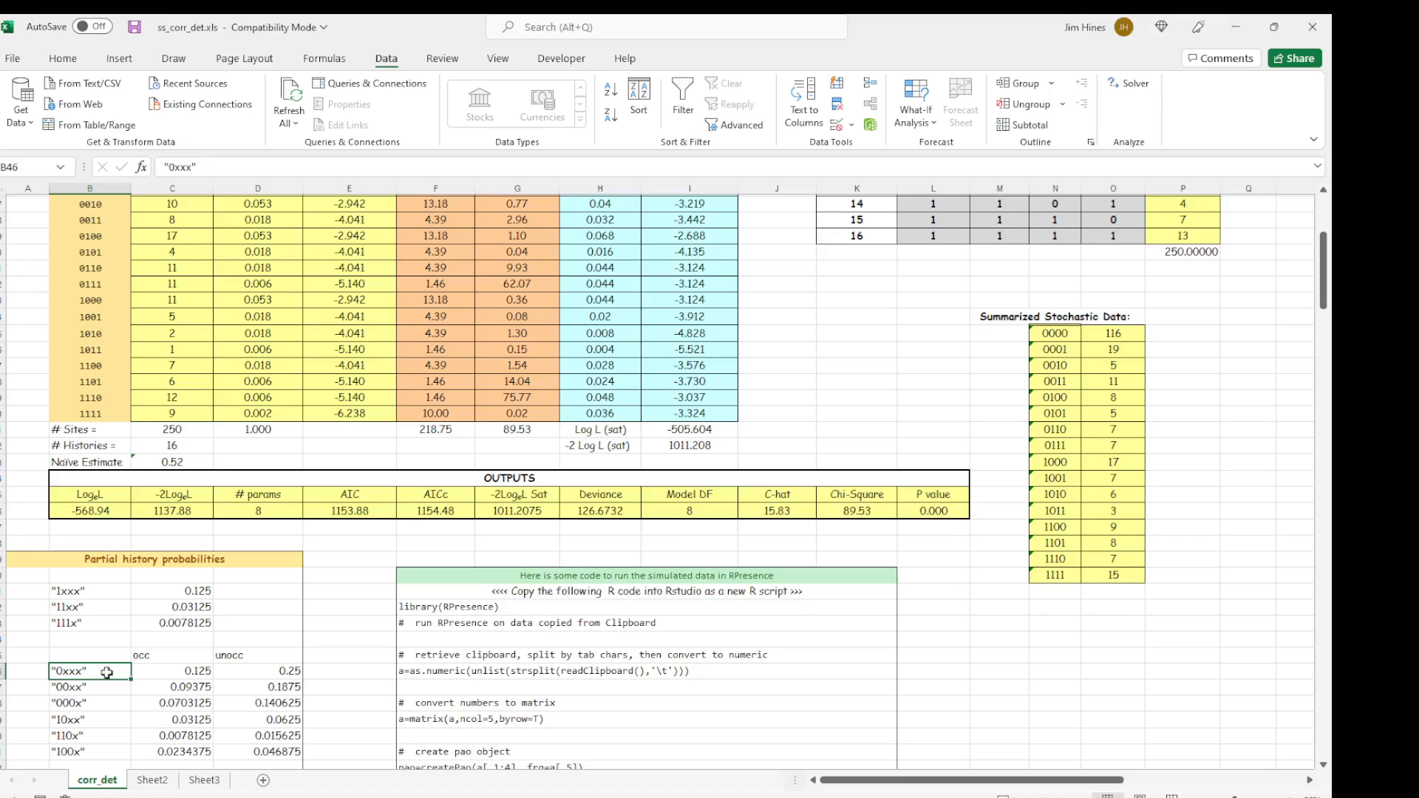
pyautogui.click(179, 660)
pyautogui.click(244, 660)
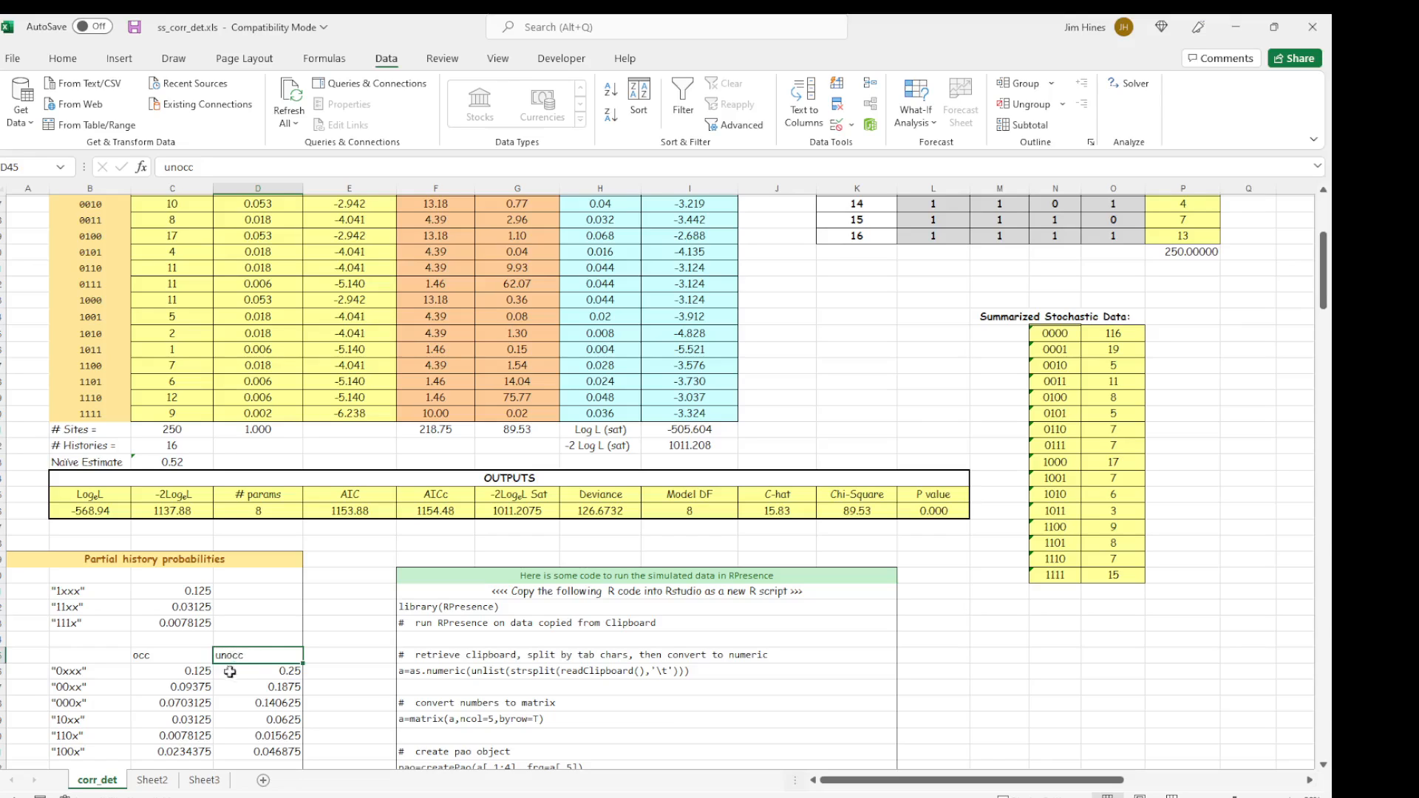
pyautogui.click(182, 672)
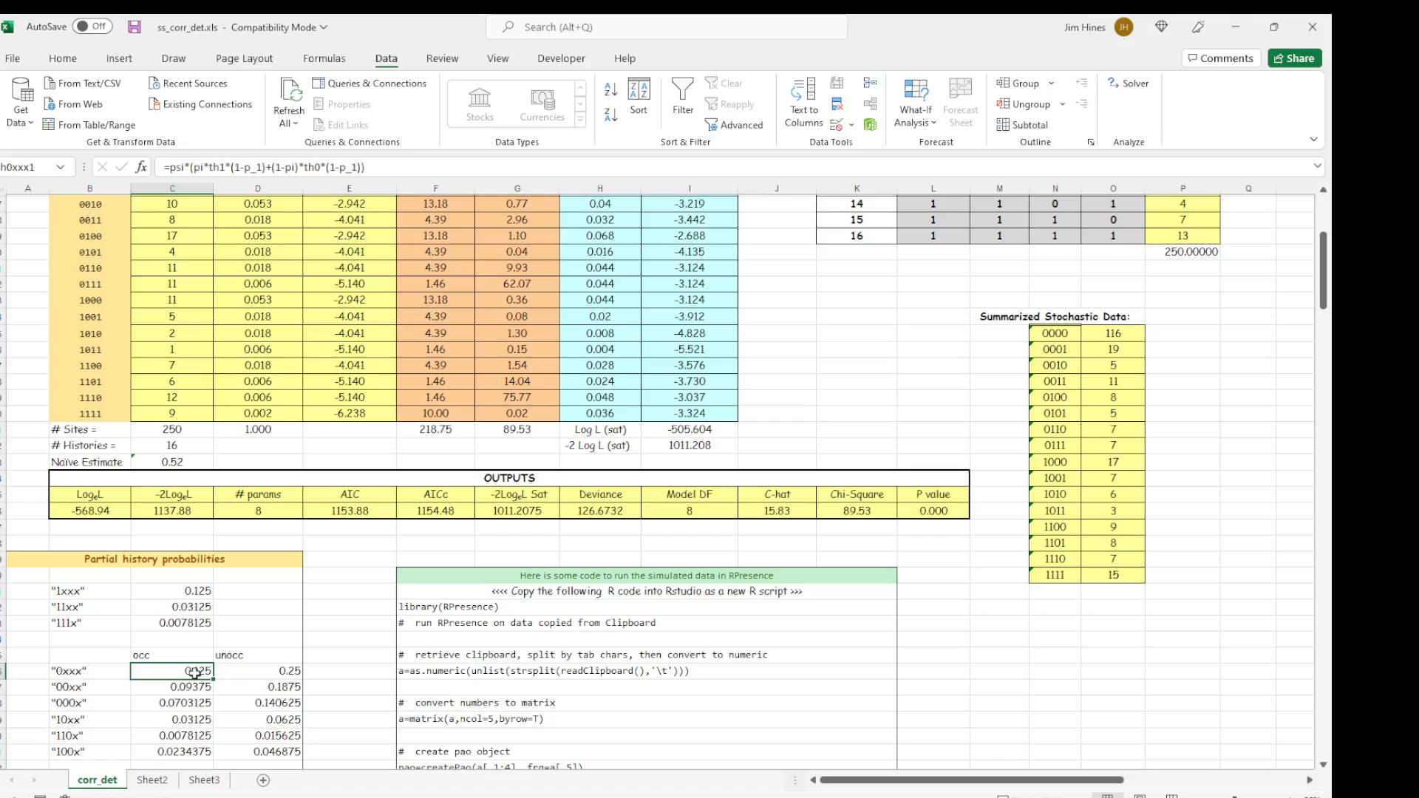
pyautogui.click(250, 671)
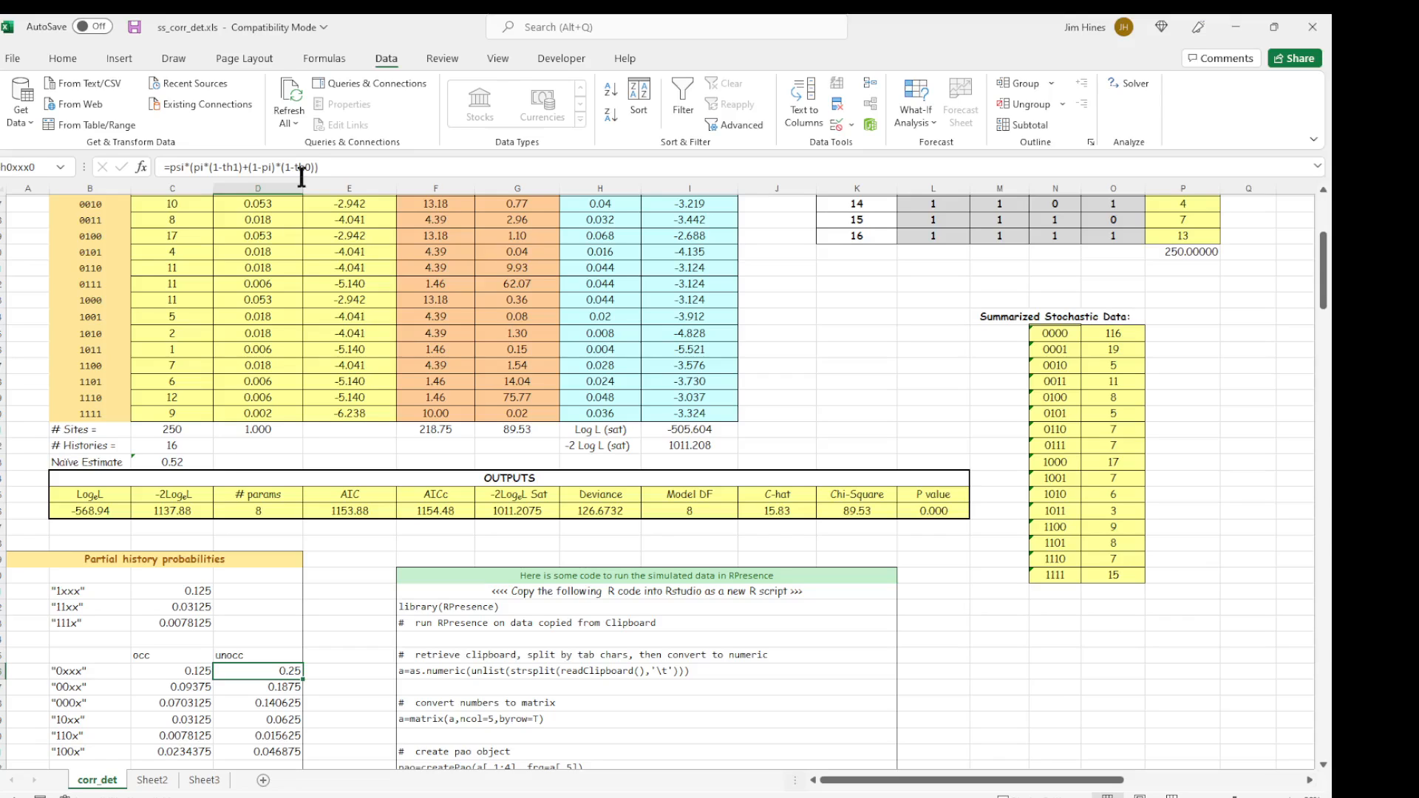
# Clear all the beta values in C4:C11.
pyautogui.scroll(5, 167, 185)
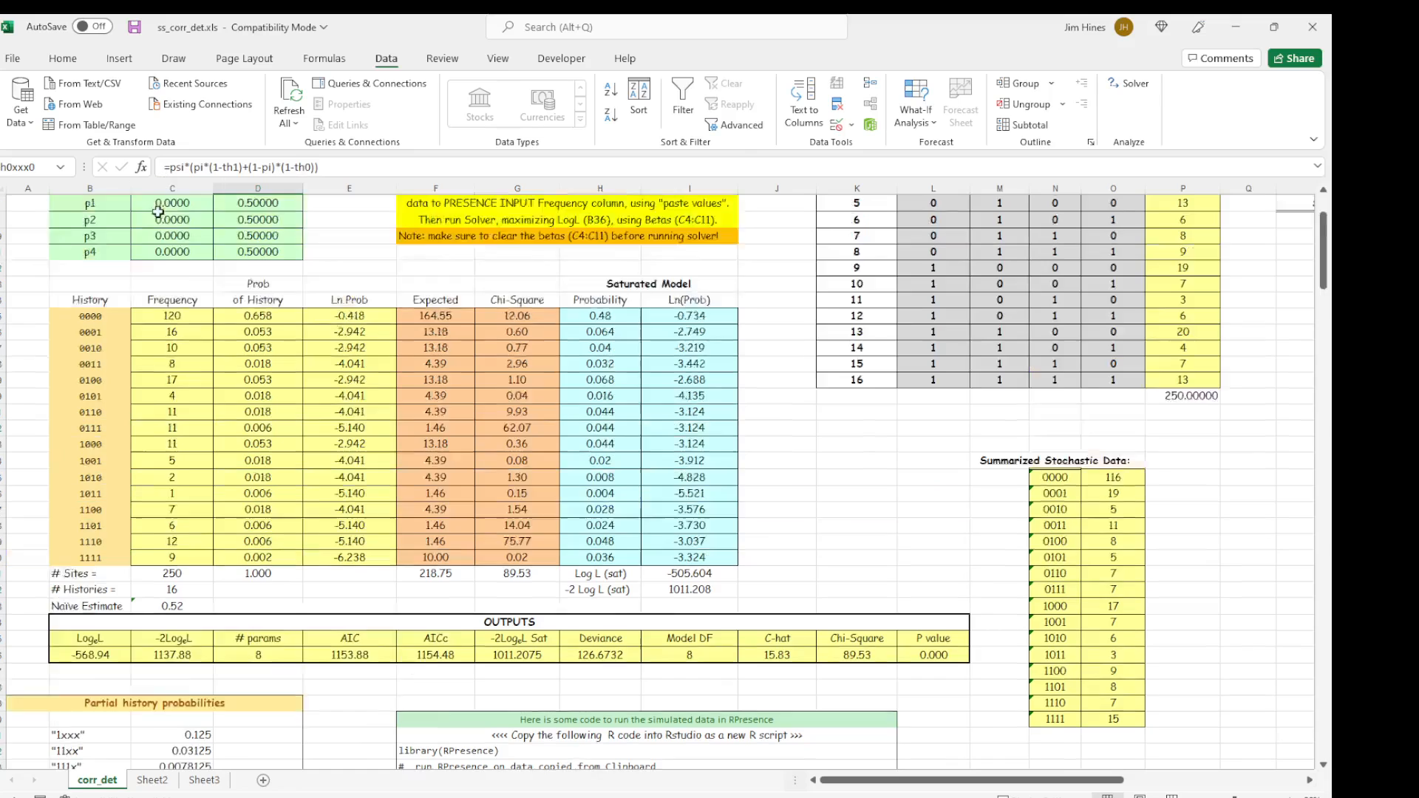
pyautogui.moveTo(158, 253); pyautogui.dragTo(167, 368)
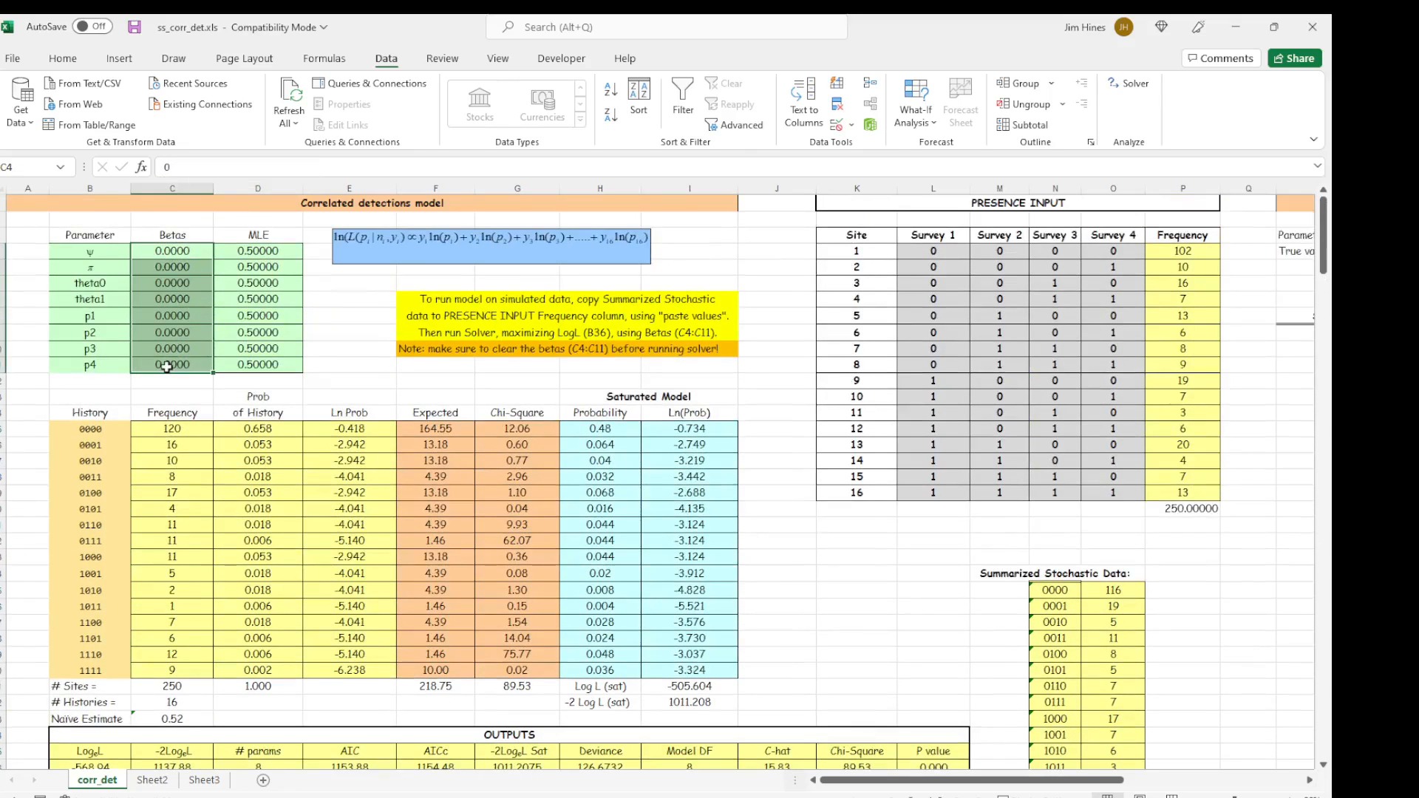
pyautogui.press('Delete')
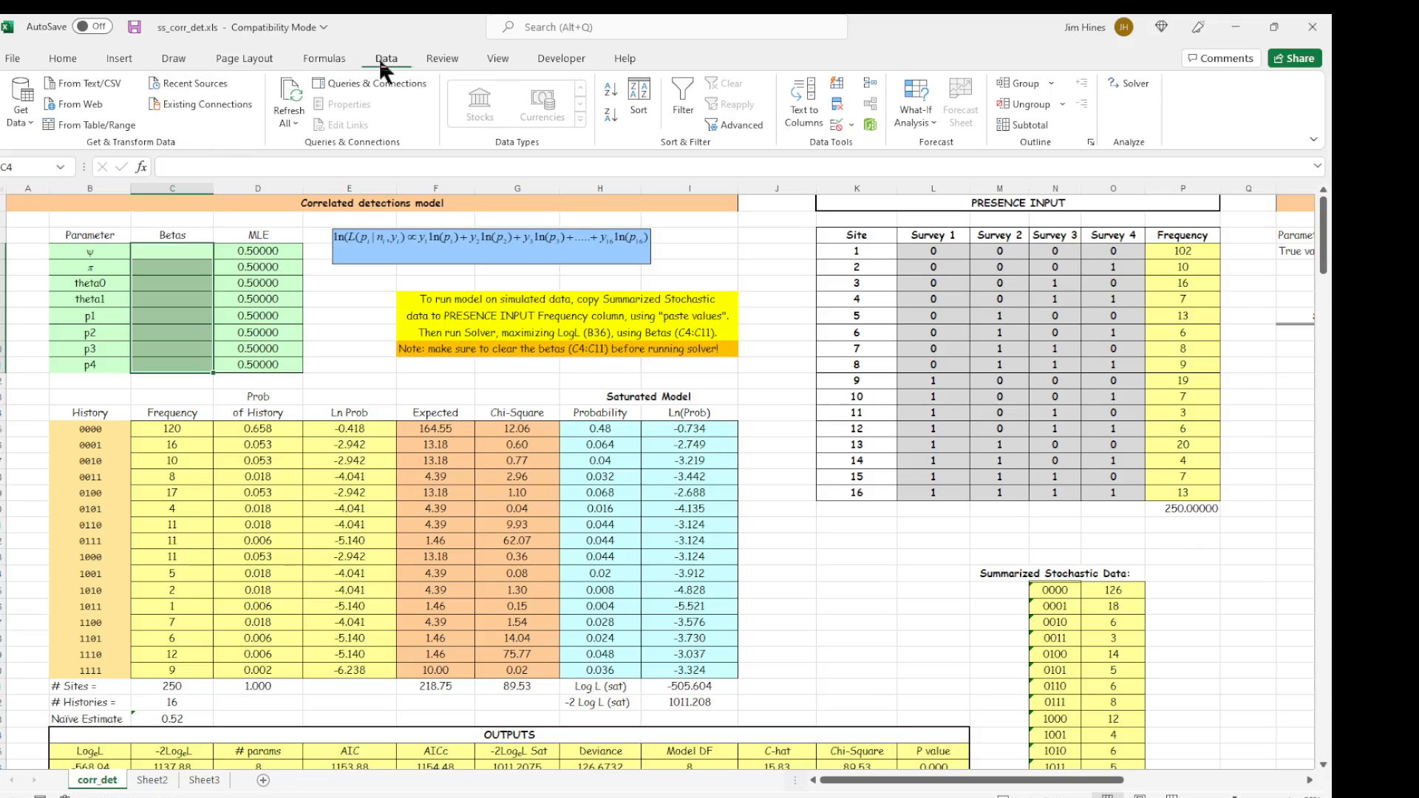
# Run Solver with GRG Nonlinear to maximize the log-likelihood in B36 by changing the betas in C4:C11, and keep the solution.
pyautogui.click(1127, 85)
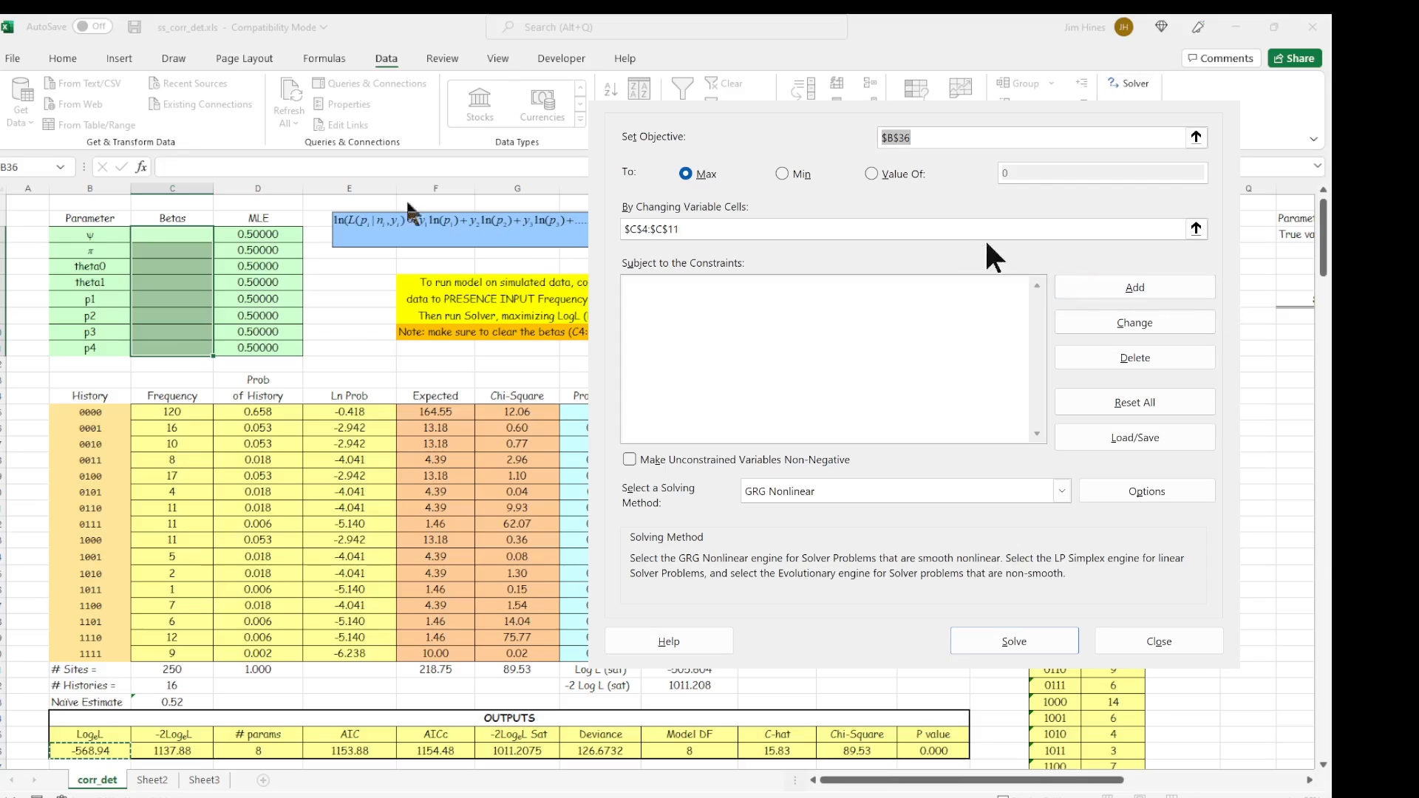
pyautogui.click(986, 138)
pyautogui.click(809, 230)
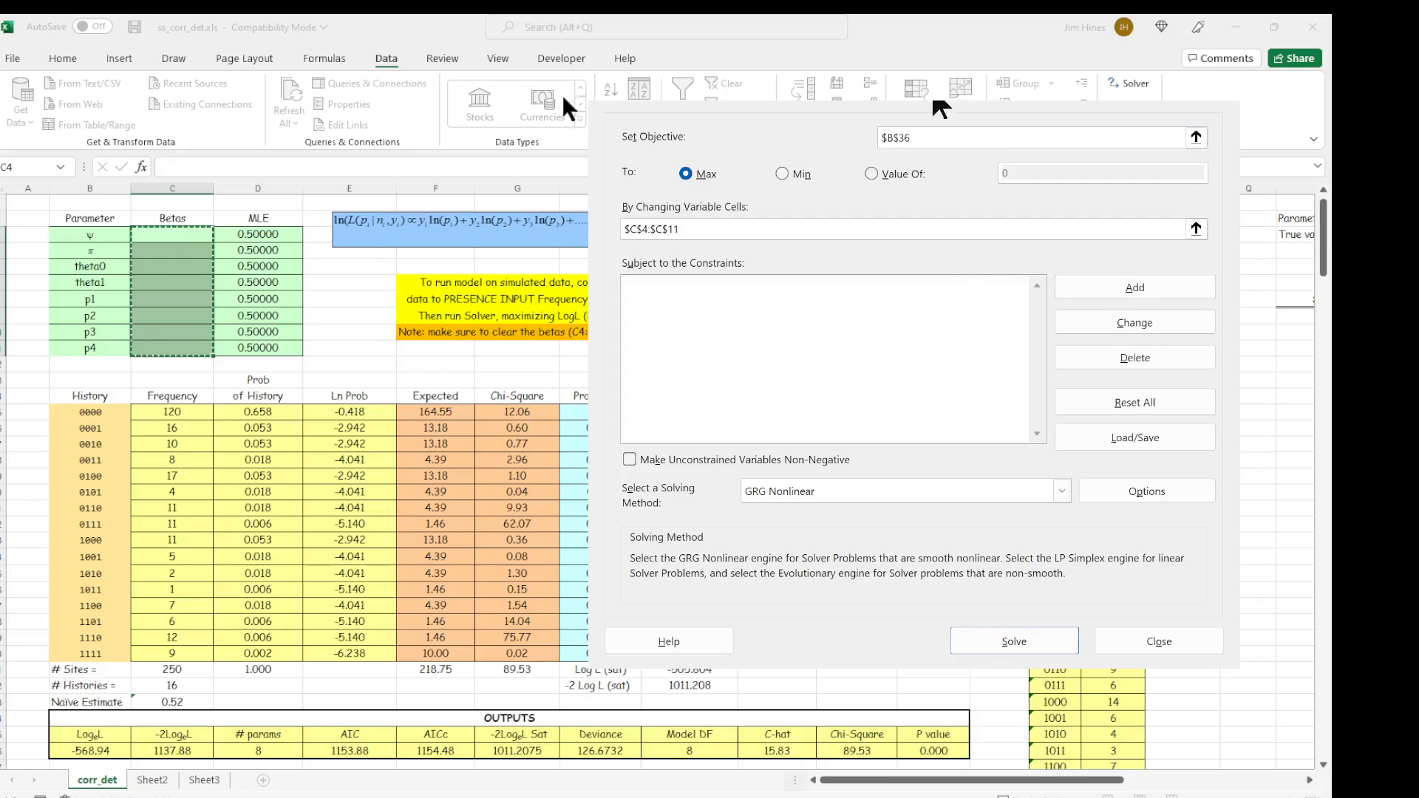
pyautogui.click(1053, 634)
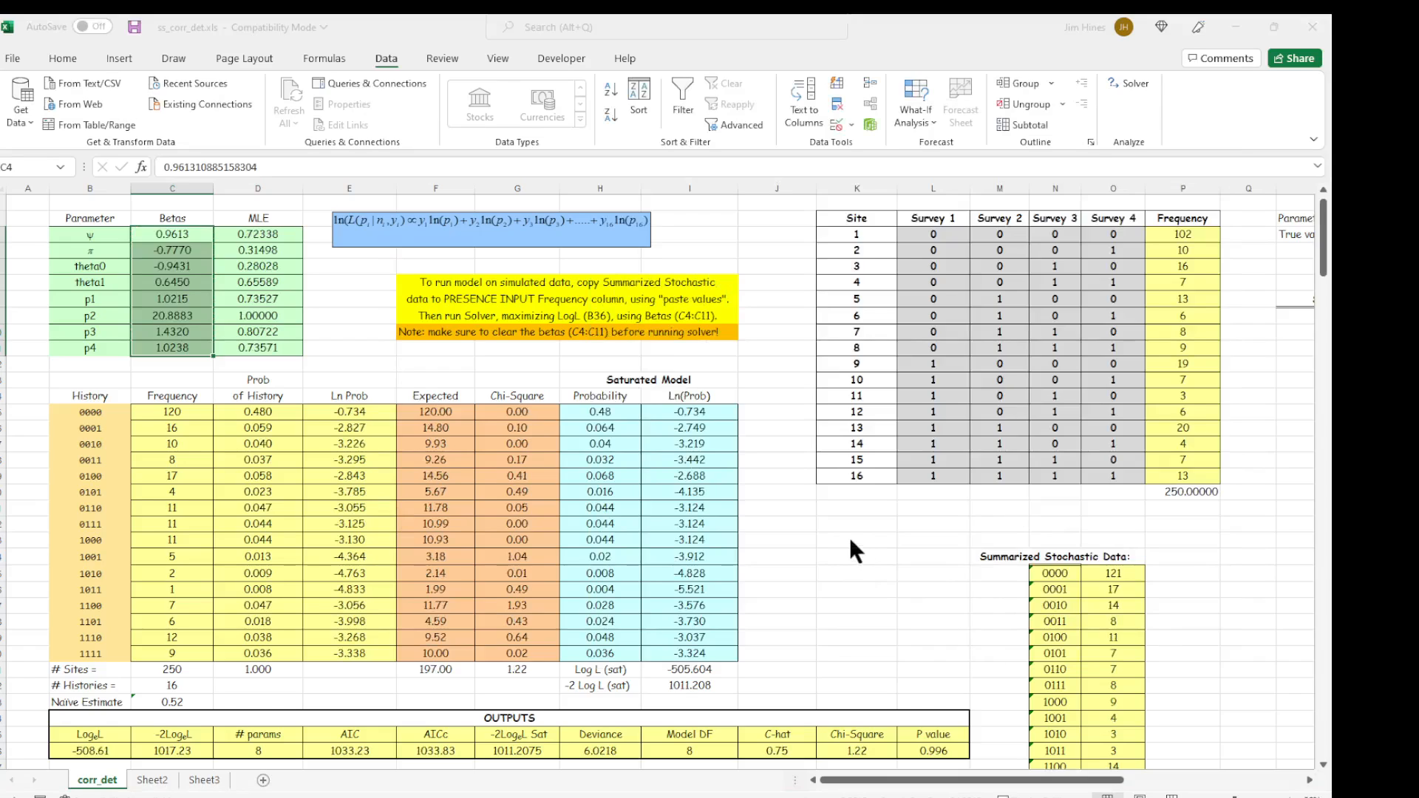
pyautogui.click(464, 428)
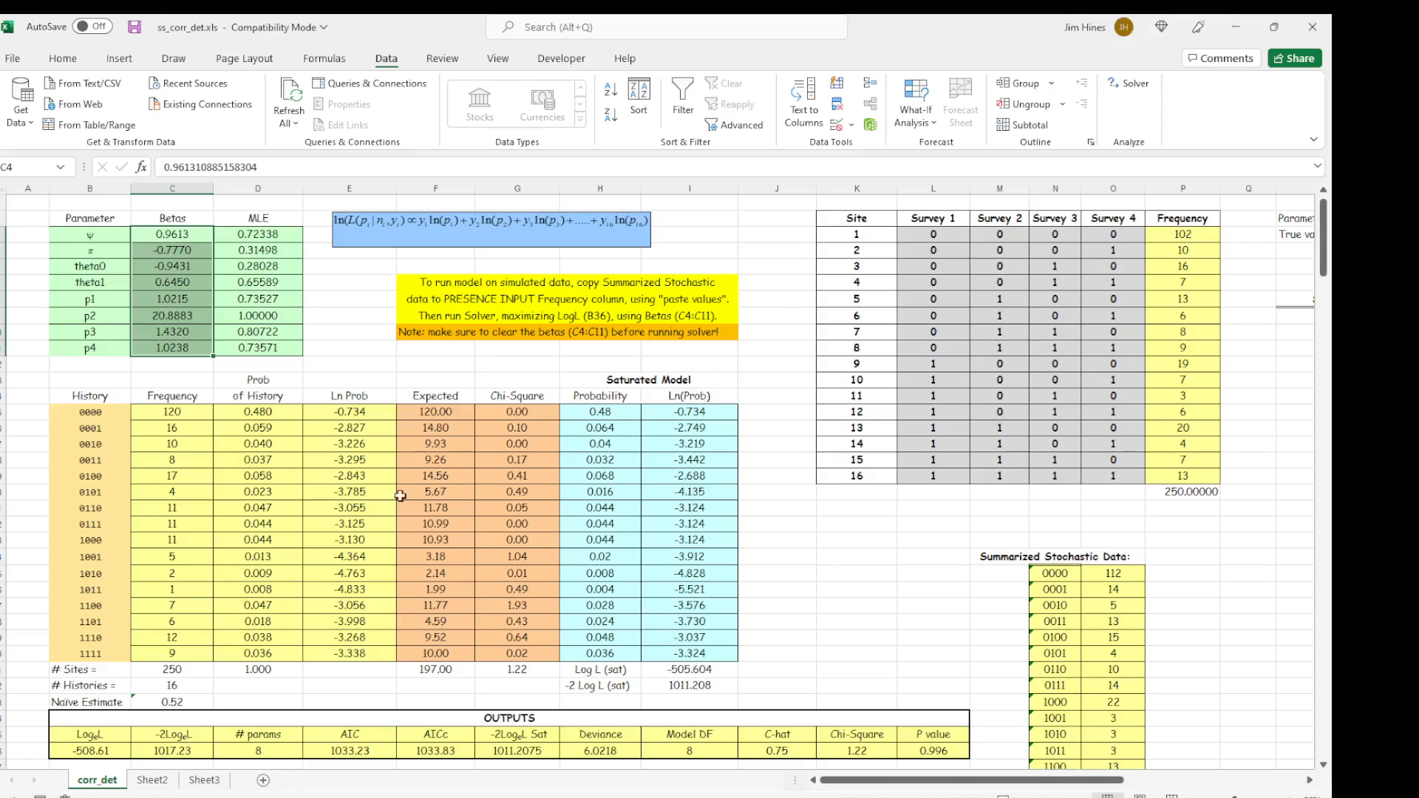
# Inspect the MLE formulas that transform the betas into estimates for psi, theta0, theta1 and the detection probabilities.
pyautogui.click(277, 235)
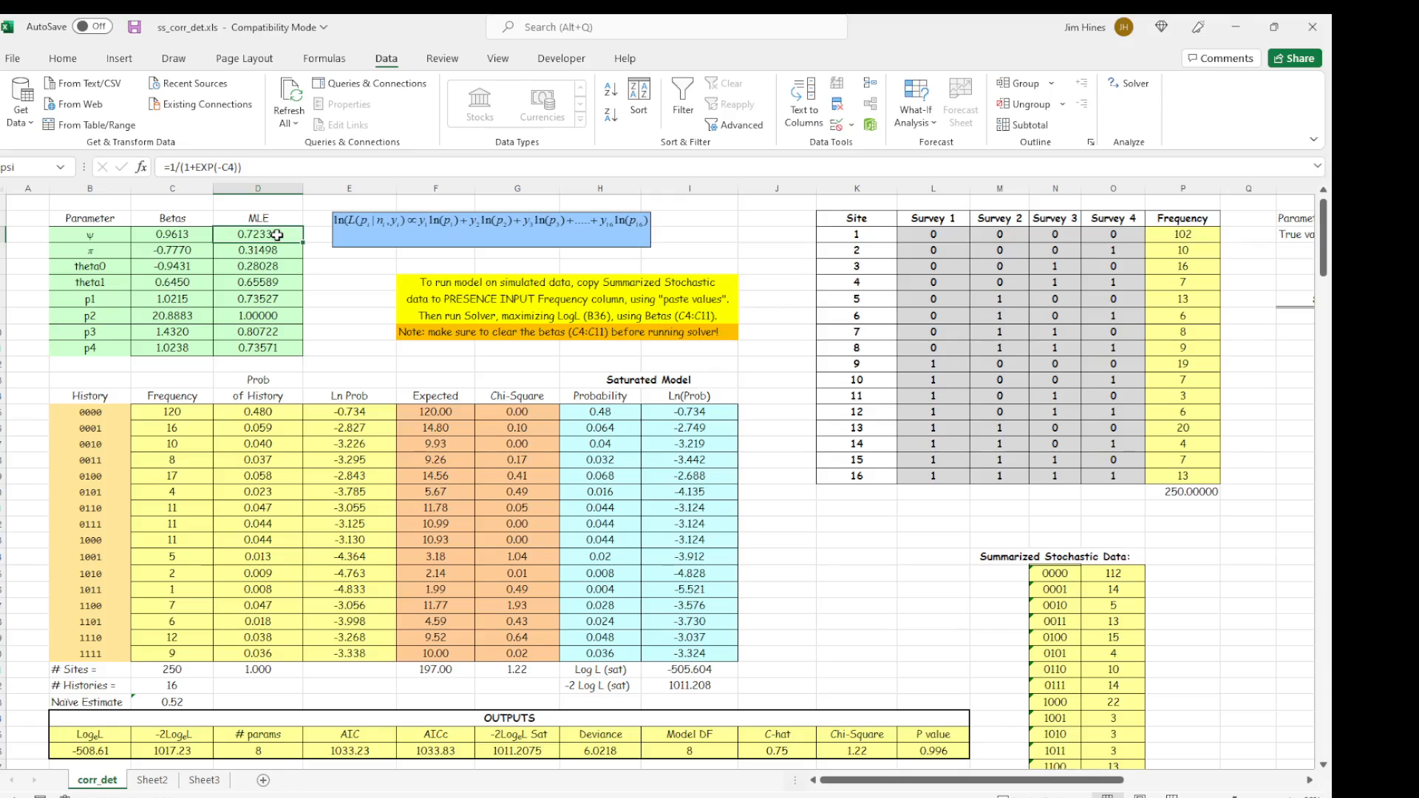
pyautogui.click(282, 265)
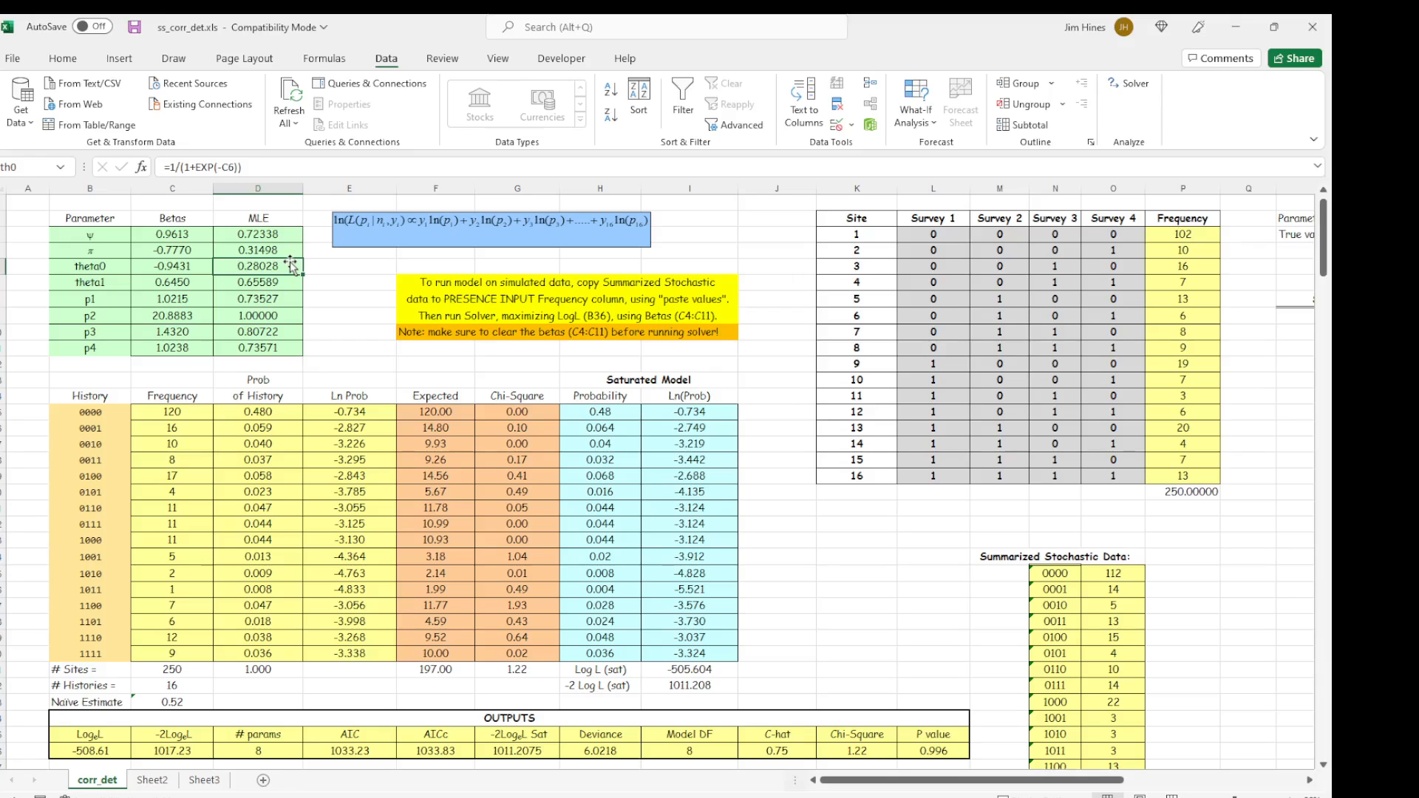
pyautogui.press('Down')
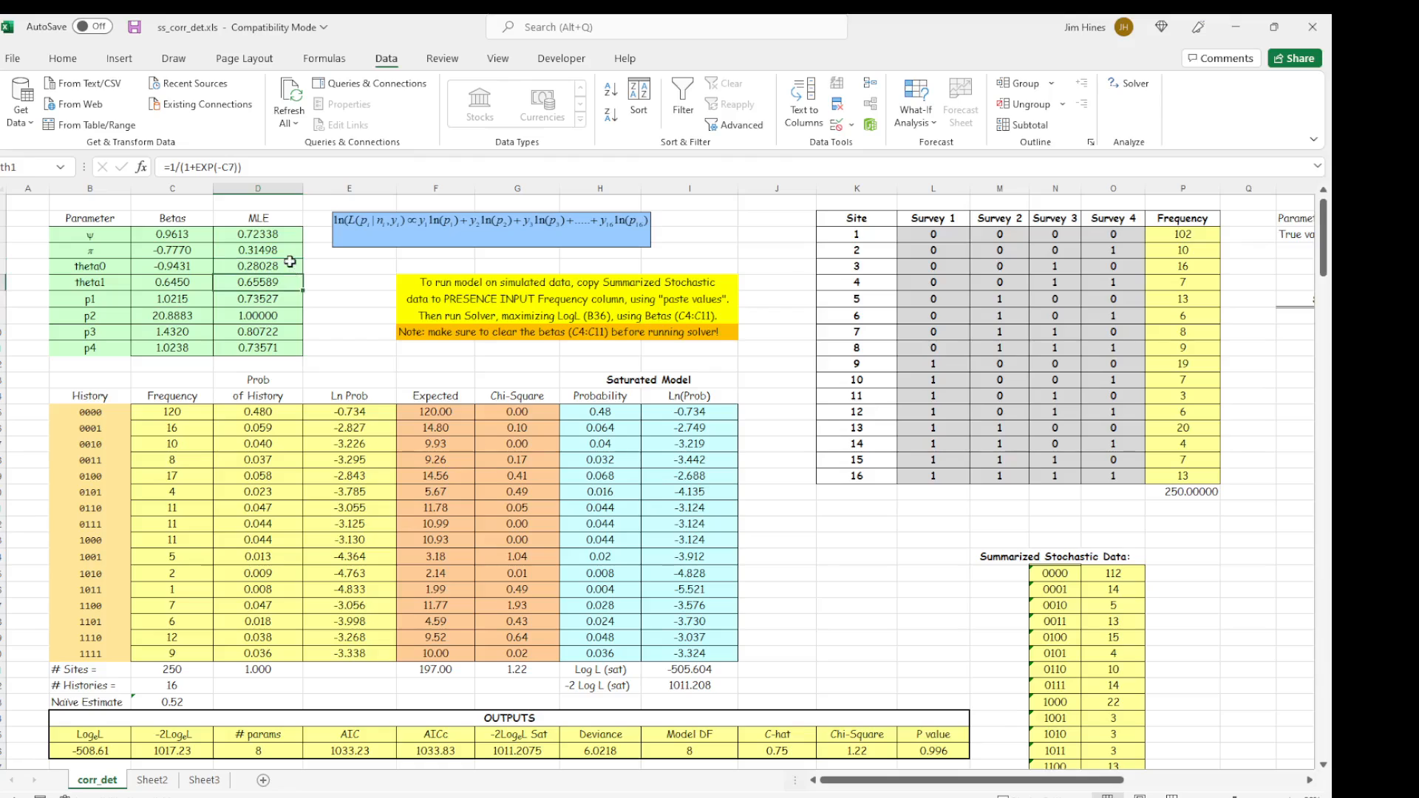
pyautogui.press('Down')
pyautogui.press('Down')
pyautogui.press('Down')
pyautogui.press('Down')
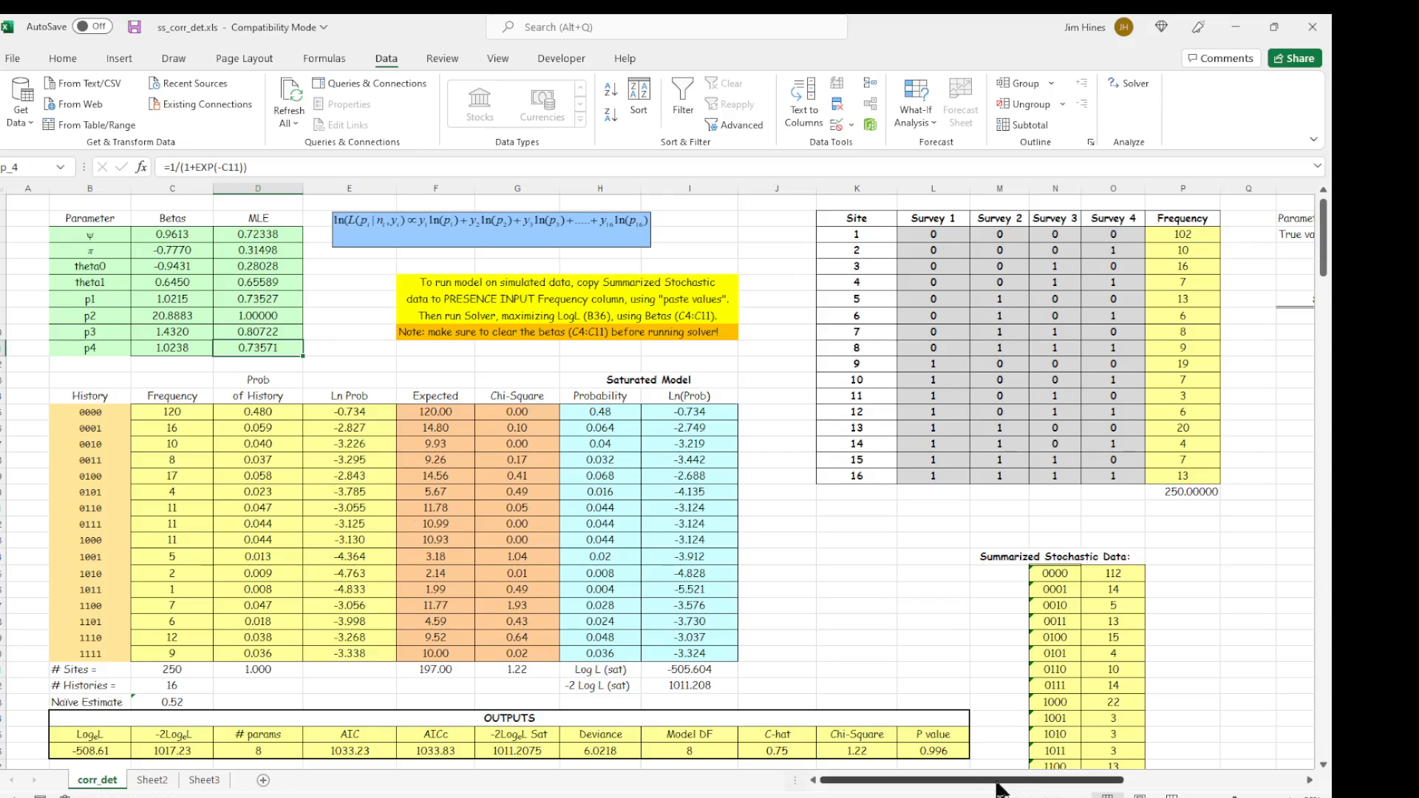
# Inspect the Simulate Data true values for psi, pi and theta0, plus the total sites setting.
pyautogui.moveTo(1121, 779); pyautogui.dragTo(1299, 783)
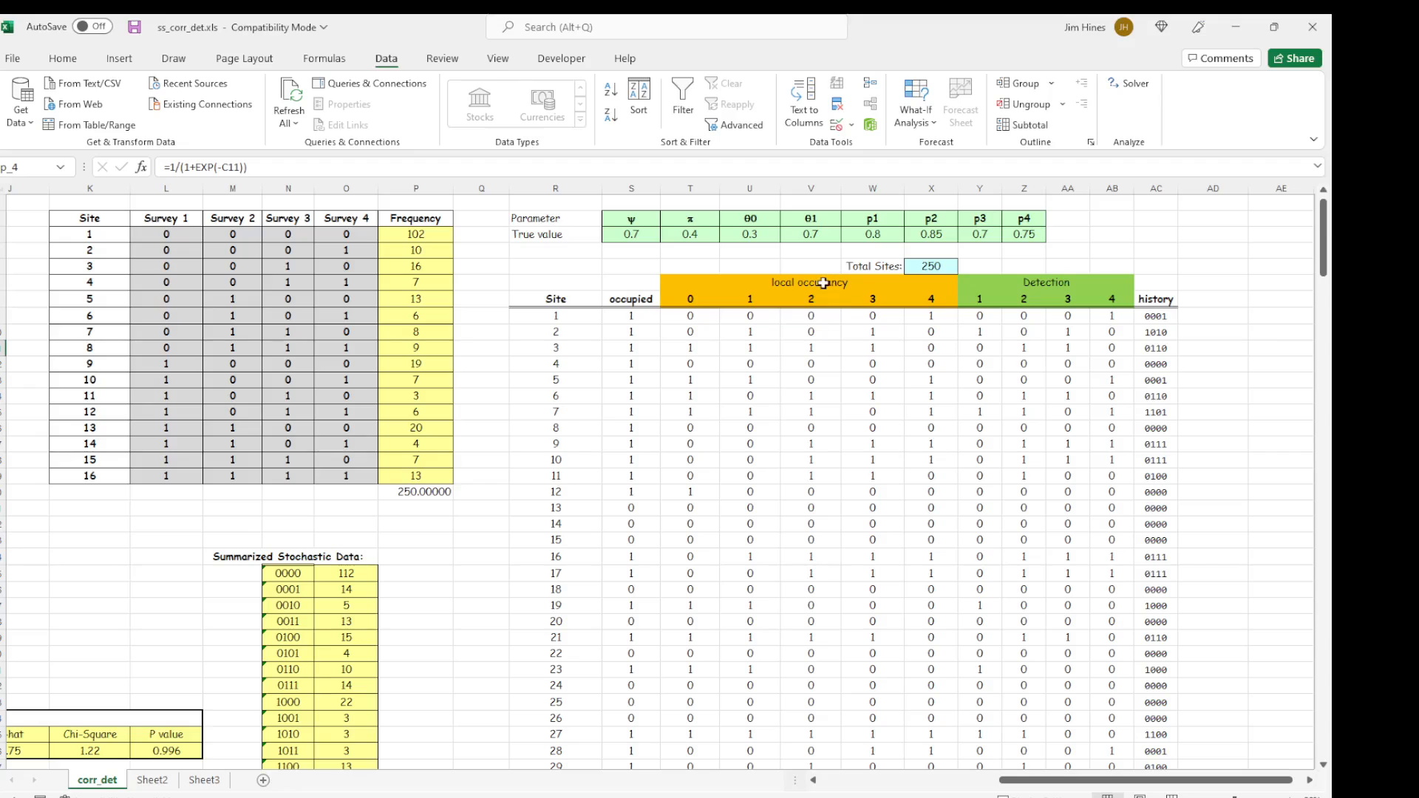
pyautogui.click(649, 236)
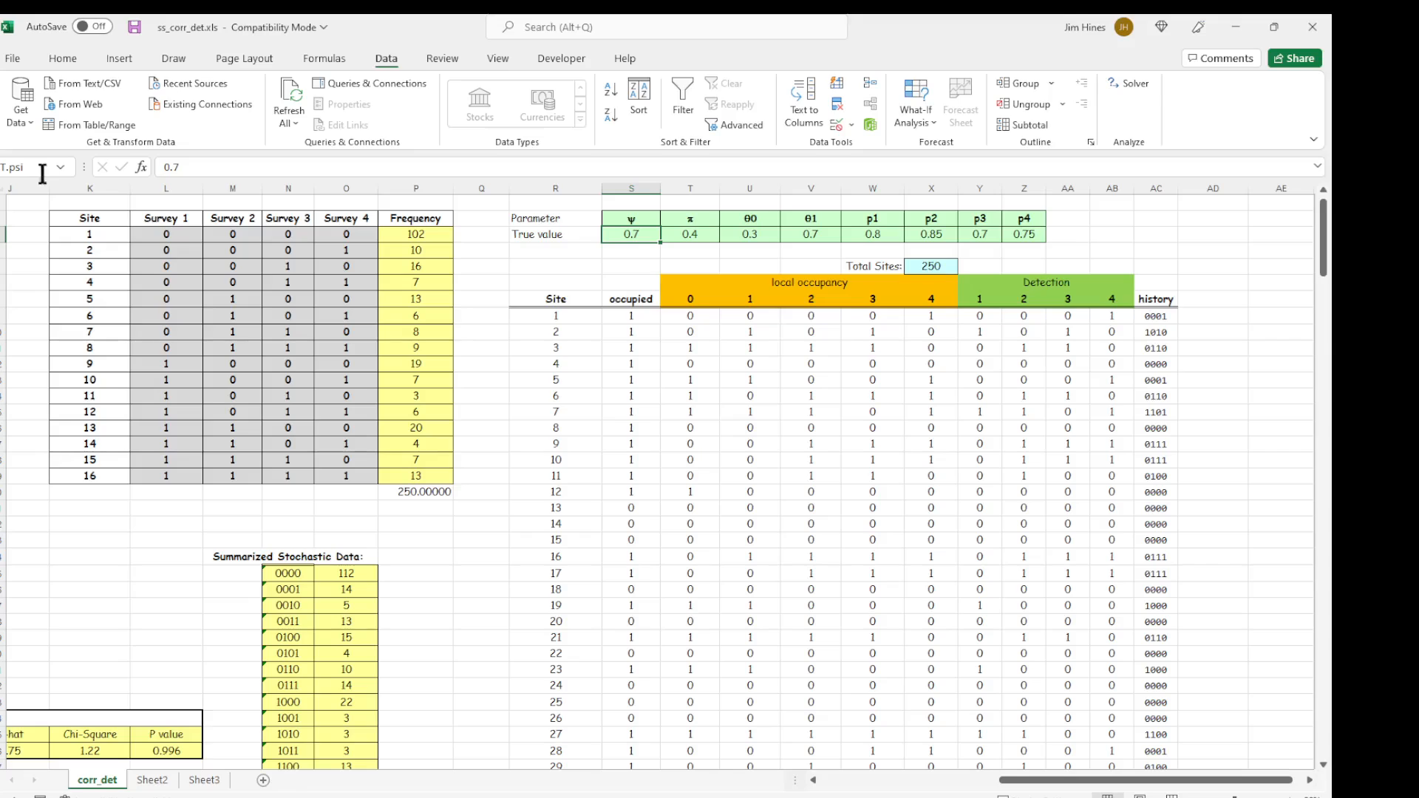
pyautogui.click(691, 234)
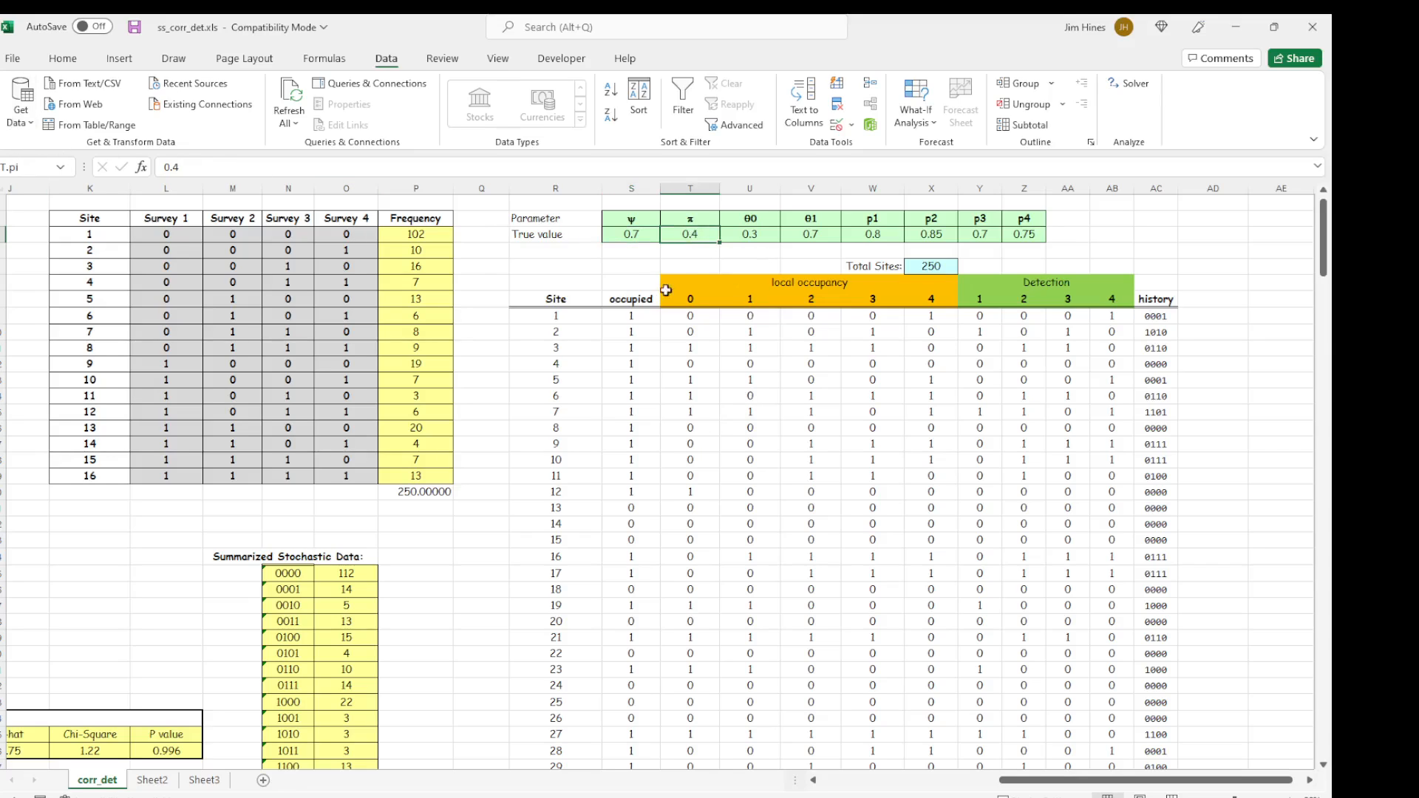
pyautogui.click(759, 235)
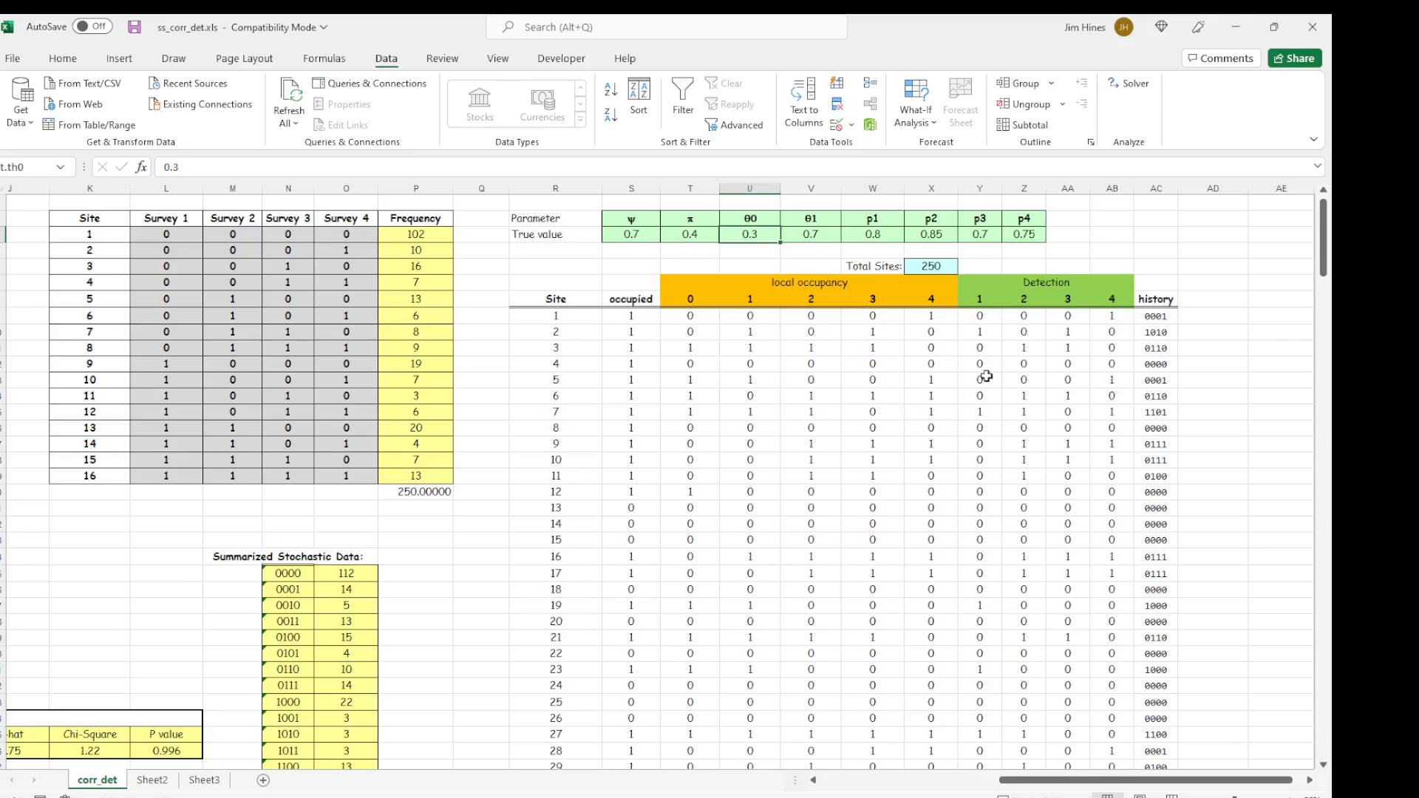
pyautogui.click(946, 267)
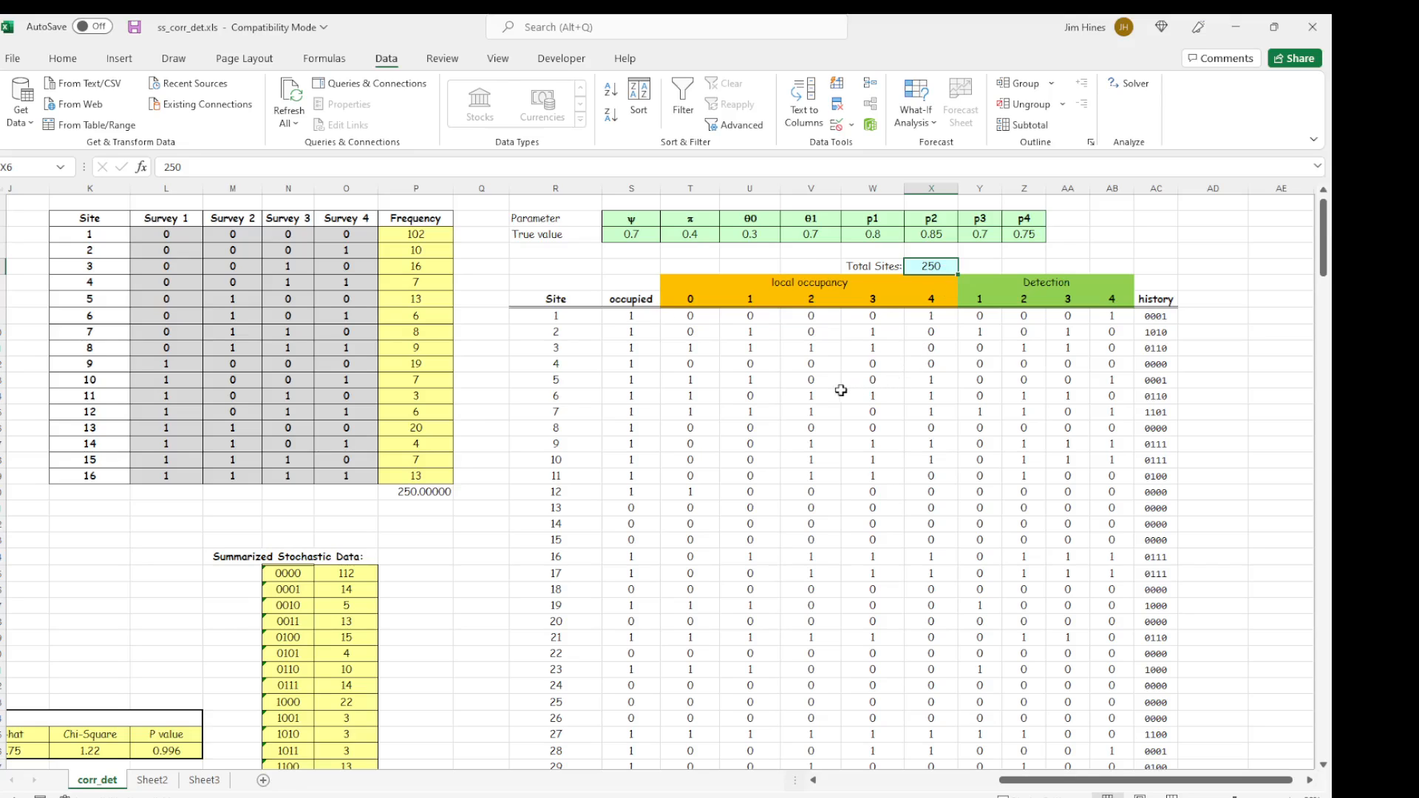
# Inspect the simulation formulas for site 1: occupied, local occupancy 0 to 2, detection 1 and the combined history.
pyautogui.click(630, 317)
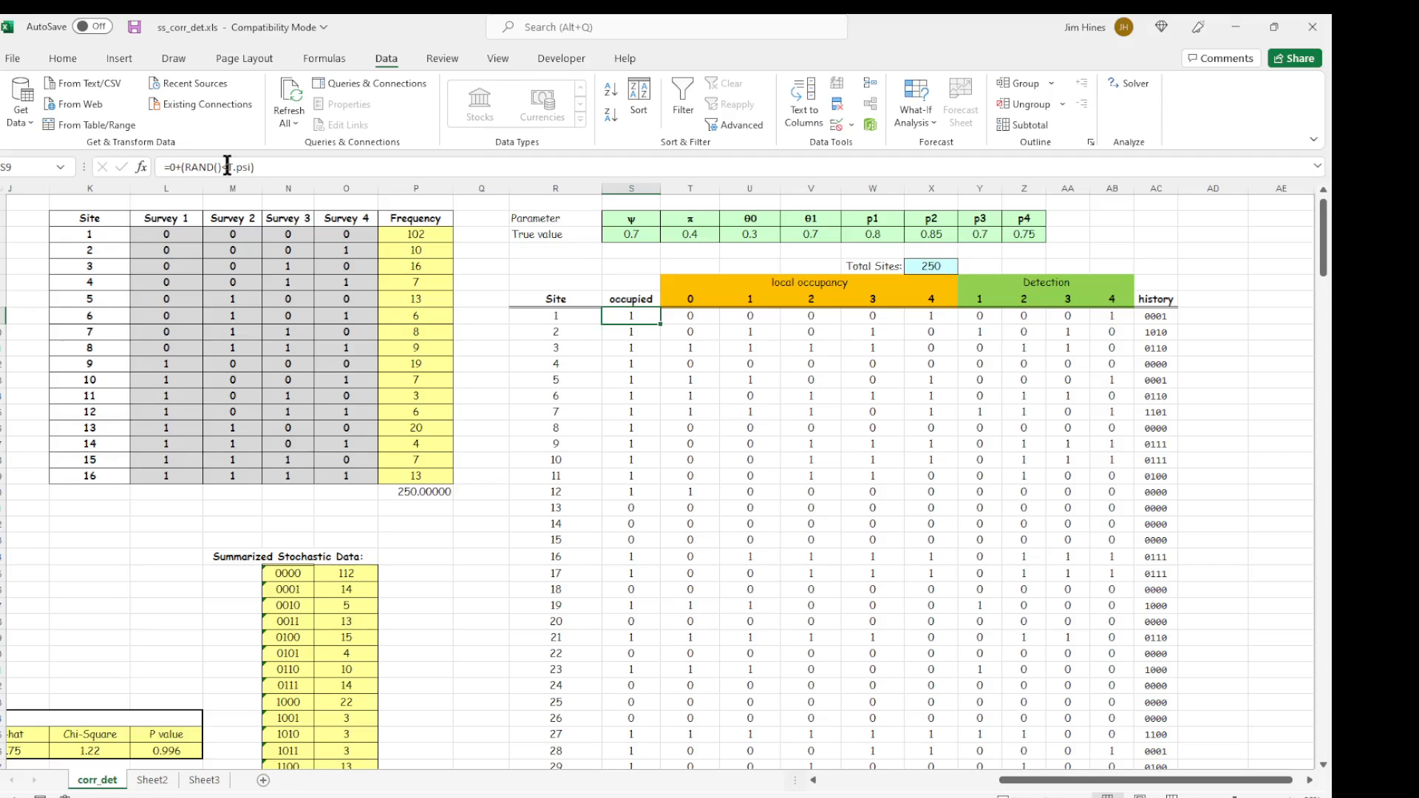
pyautogui.press('Right')
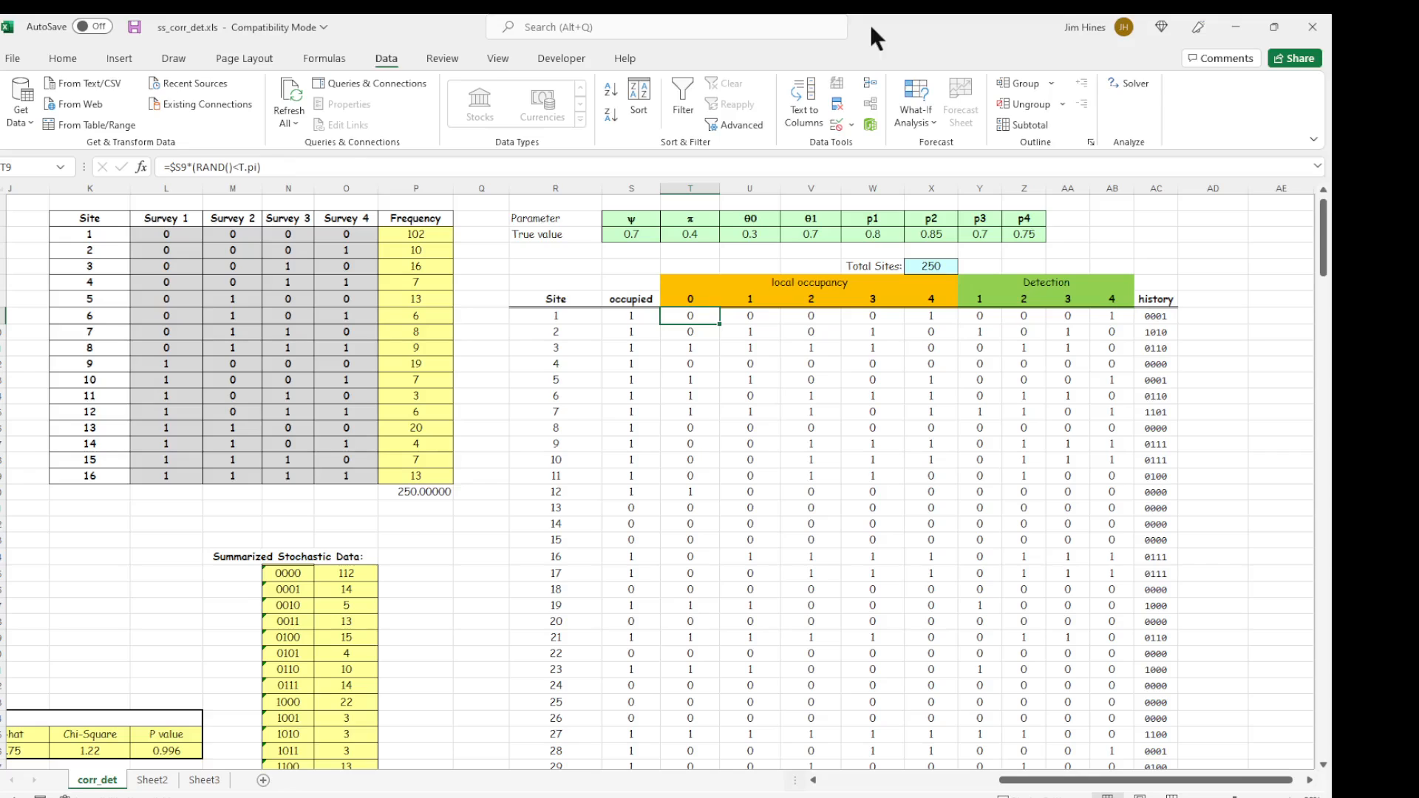
pyautogui.press('Right')
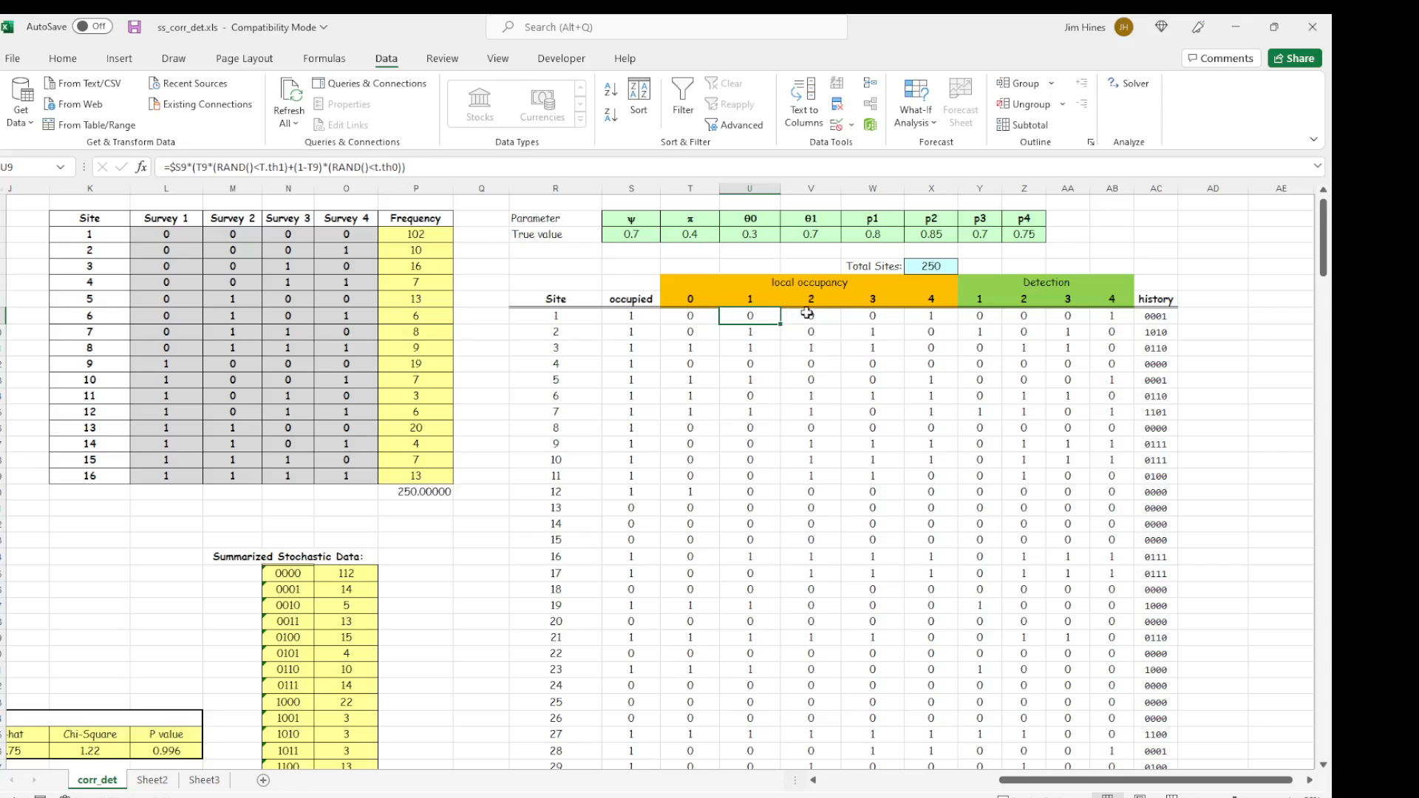
pyautogui.click(813, 314)
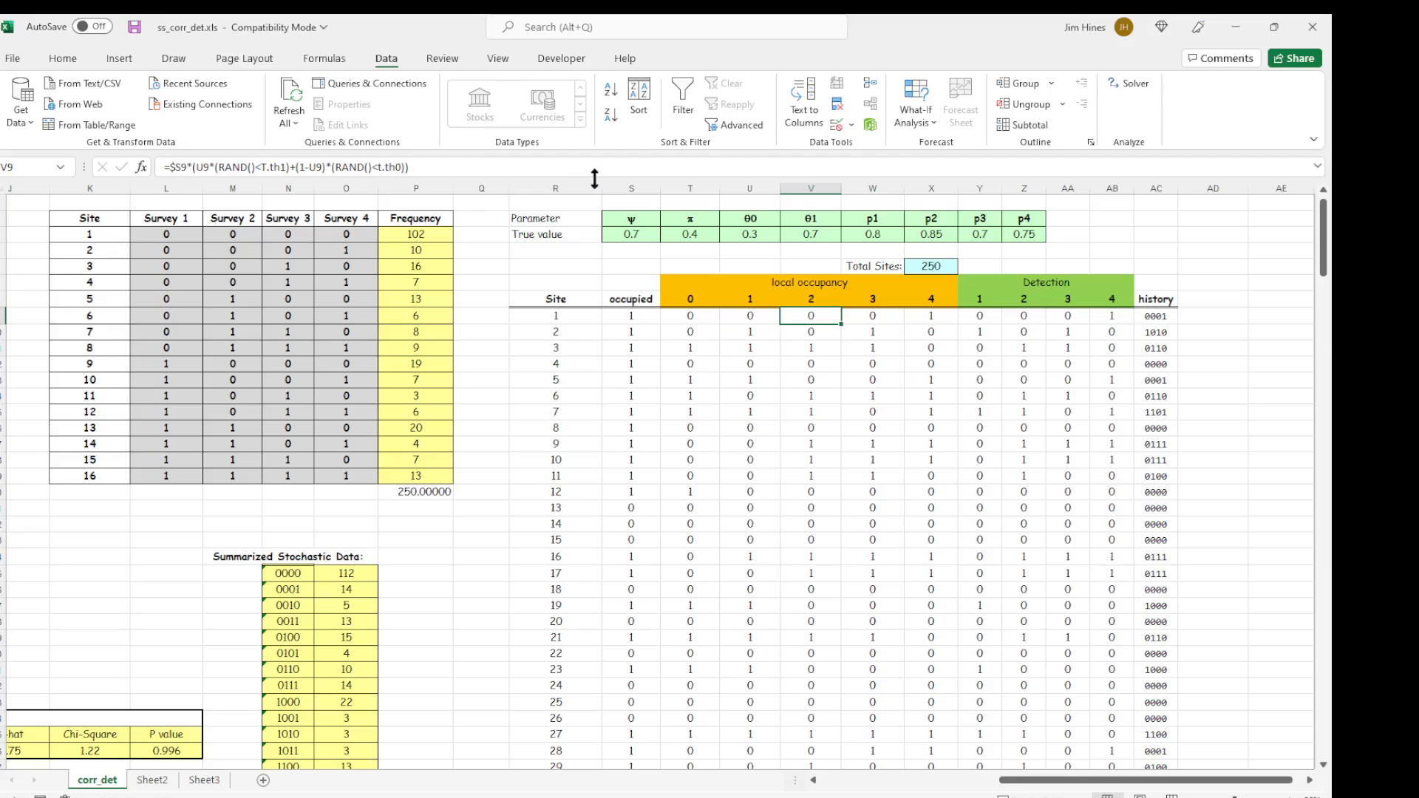
pyautogui.click(975, 314)
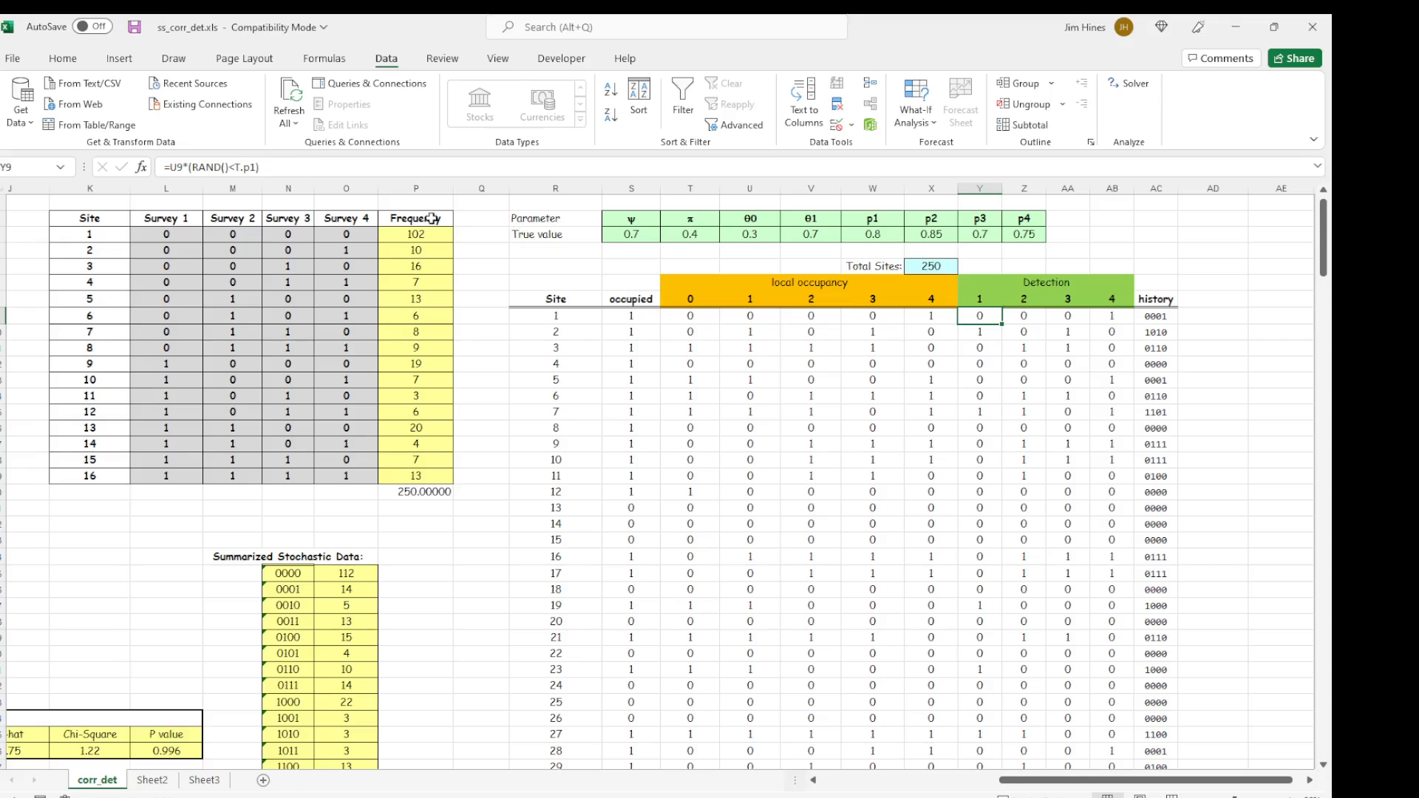
pyautogui.click(1152, 316)
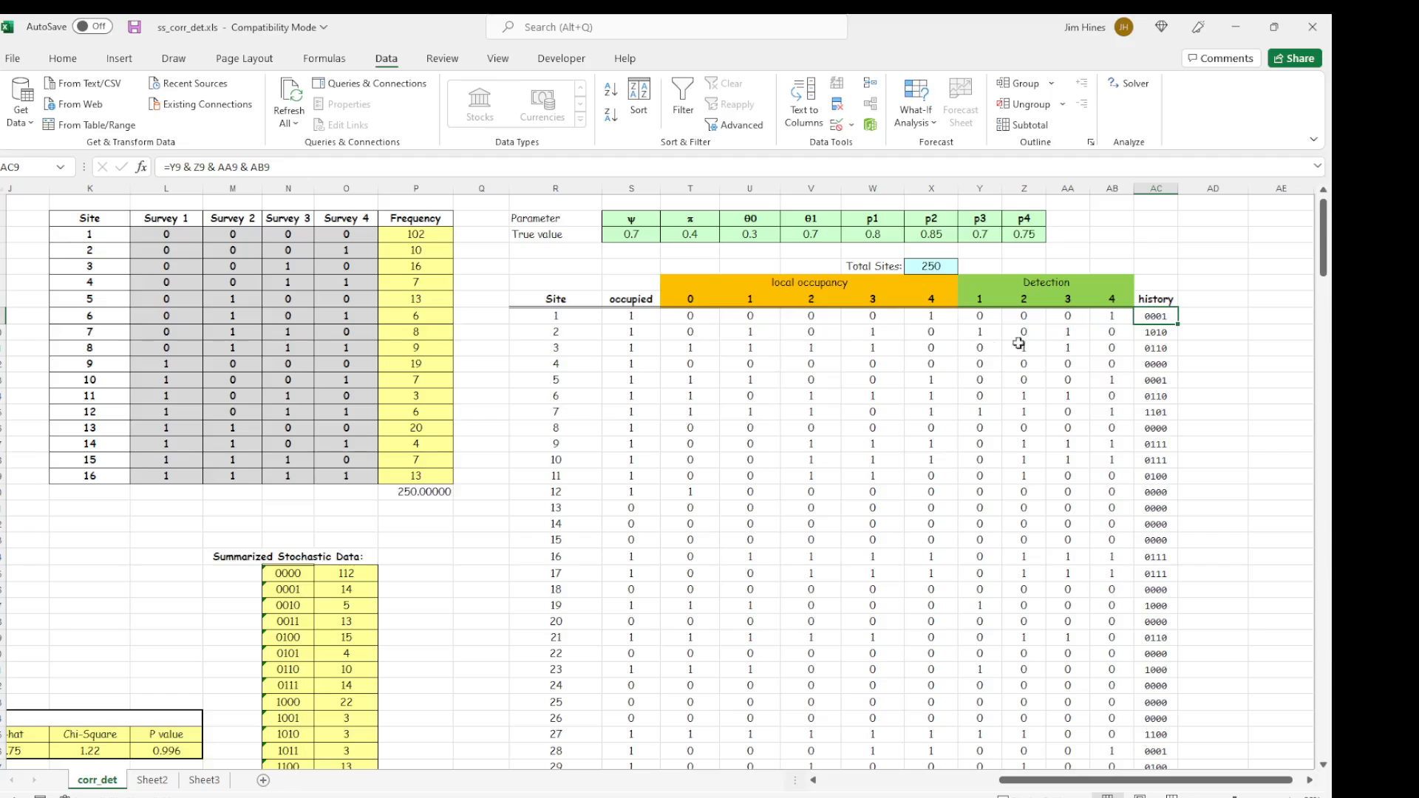
# Copy the Summarized Stochastic Data counts in O25:O40 into the PRESENCE INPUT Frequency column as values, starting at P4.
pyautogui.scroll(1, 683, 377)
pyautogui.scroll(-3, 488, 580)
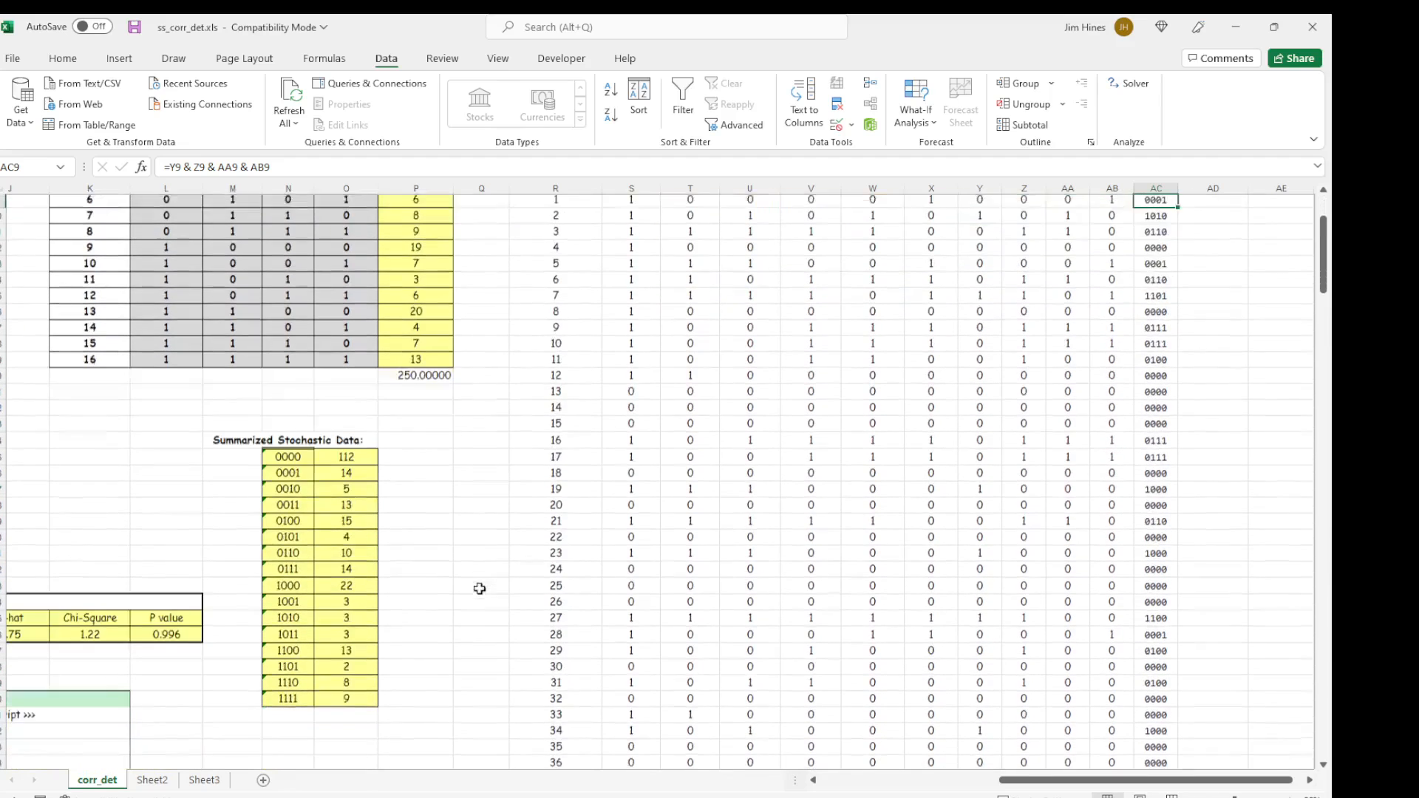
pyautogui.moveTo(277, 448); pyautogui.dragTo(383, 687)
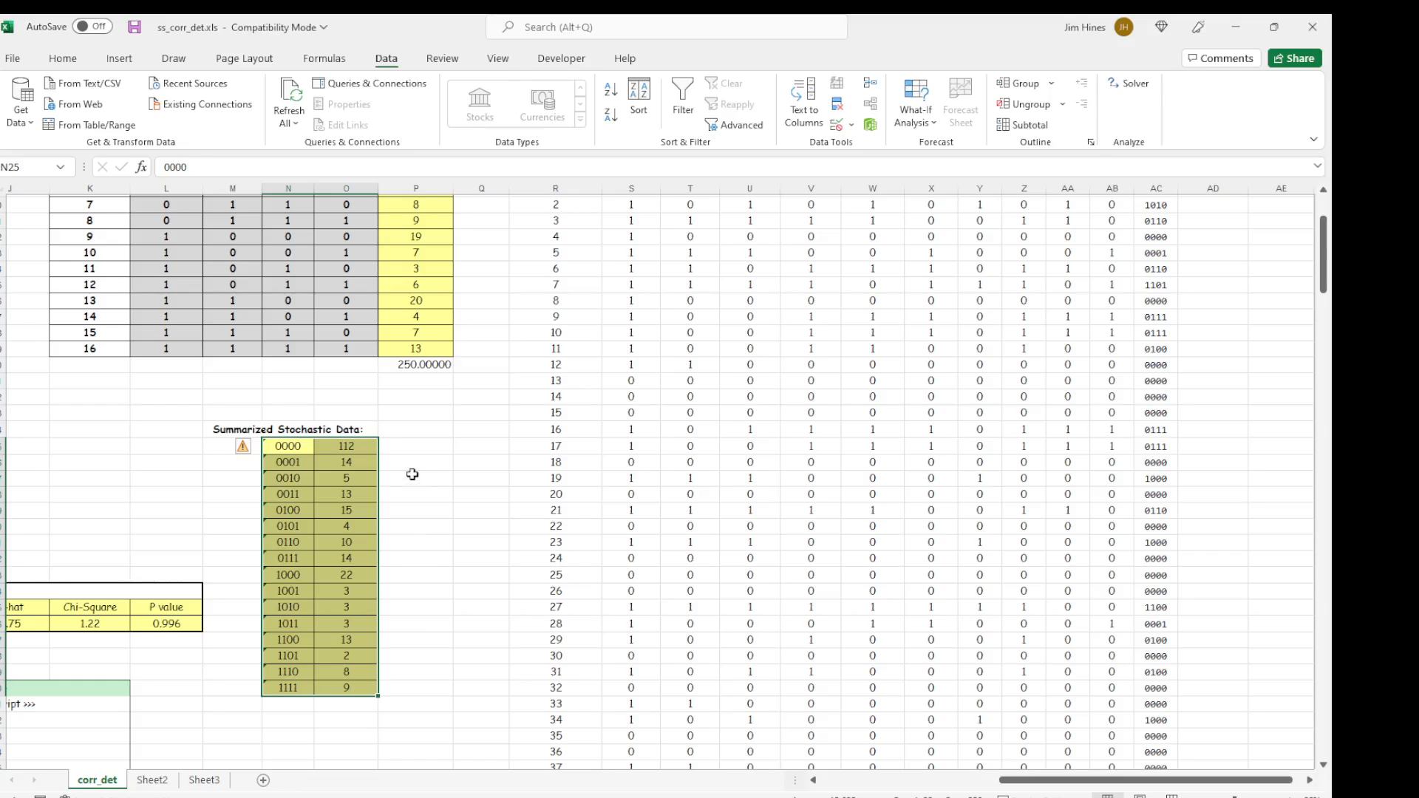
pyautogui.click(344, 460)
pyautogui.moveTo(344, 445); pyautogui.dragTo(351, 687)
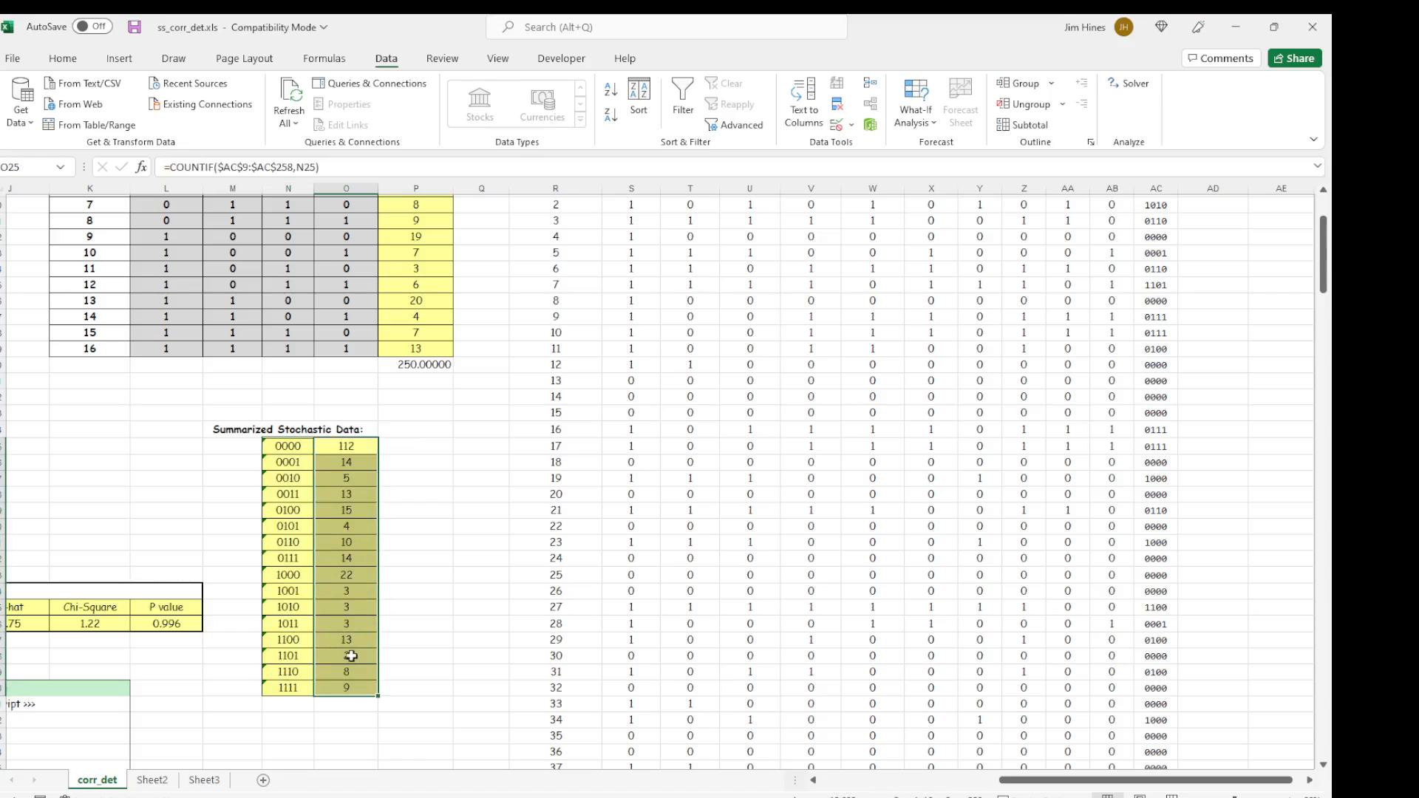
pyautogui.hotkey('ctrl', 'c')
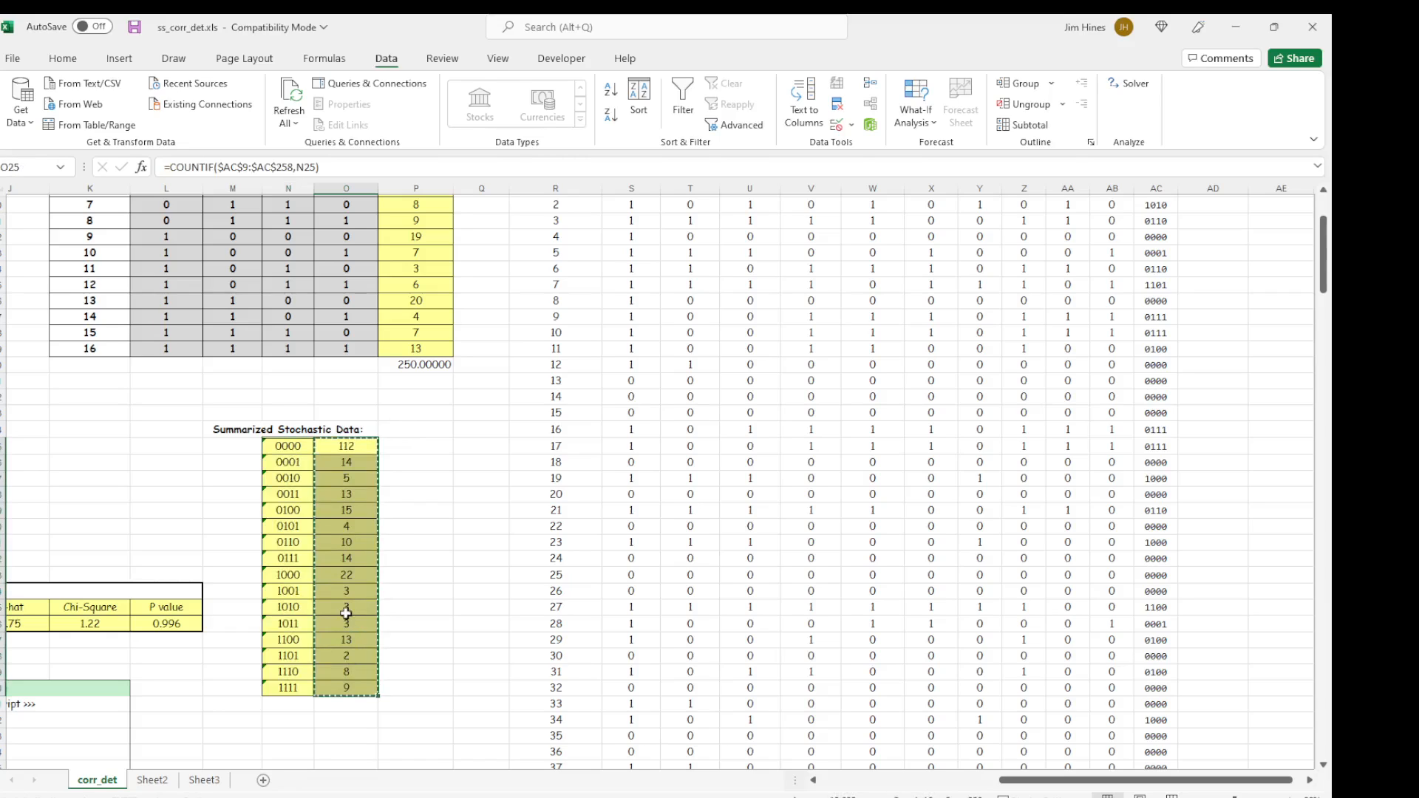
pyautogui.scroll(3, 355, 571)
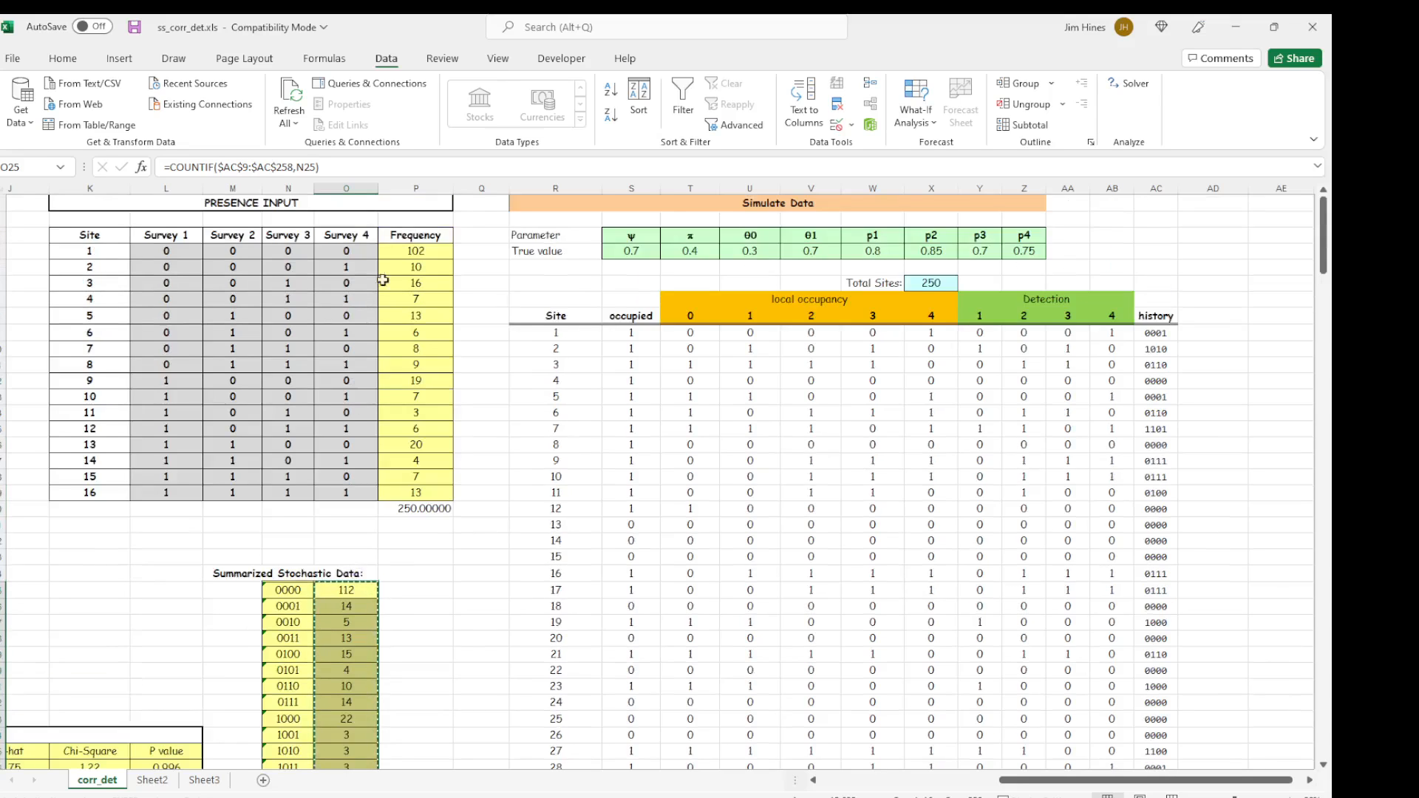
pyautogui.click(408, 251)
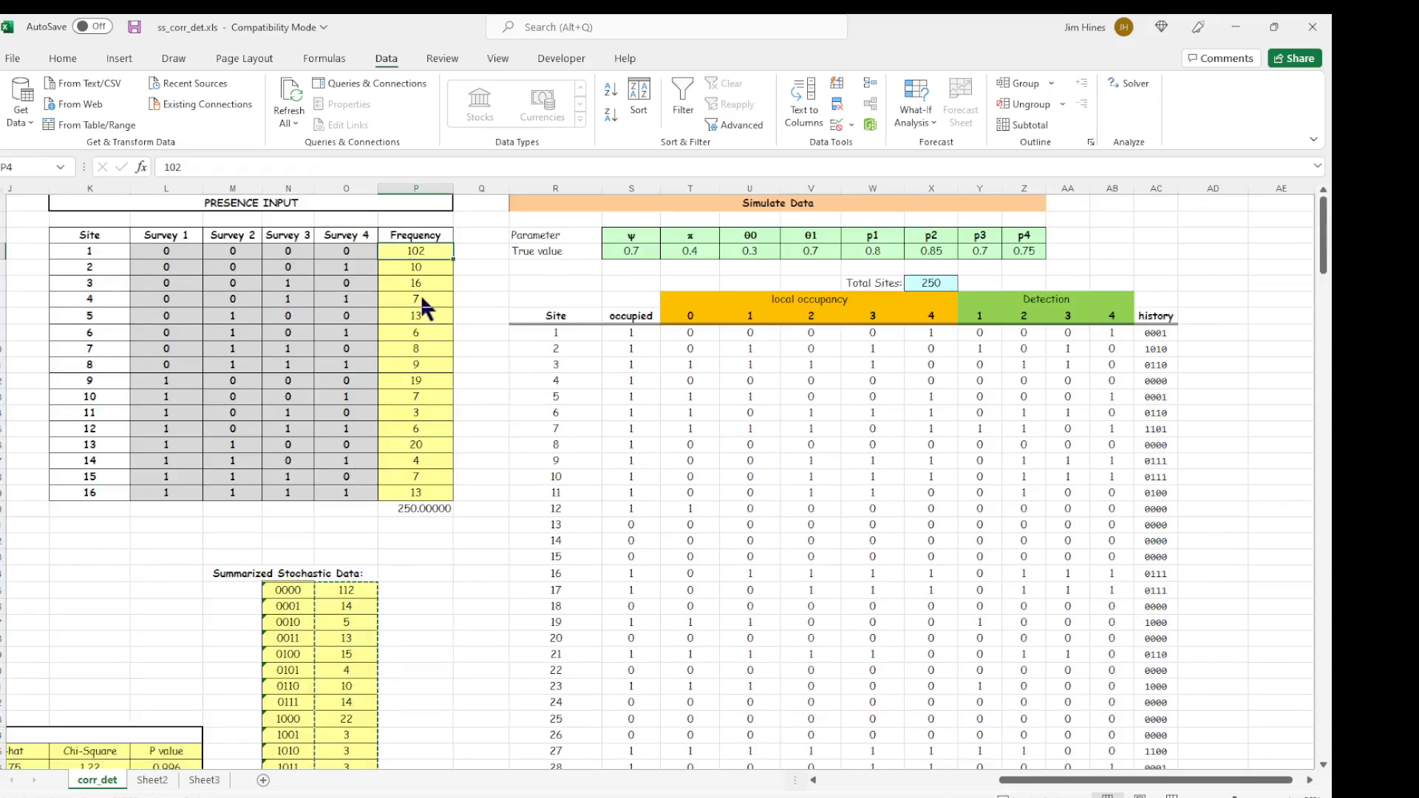
pyautogui.hotkey('ctrl', 'v')
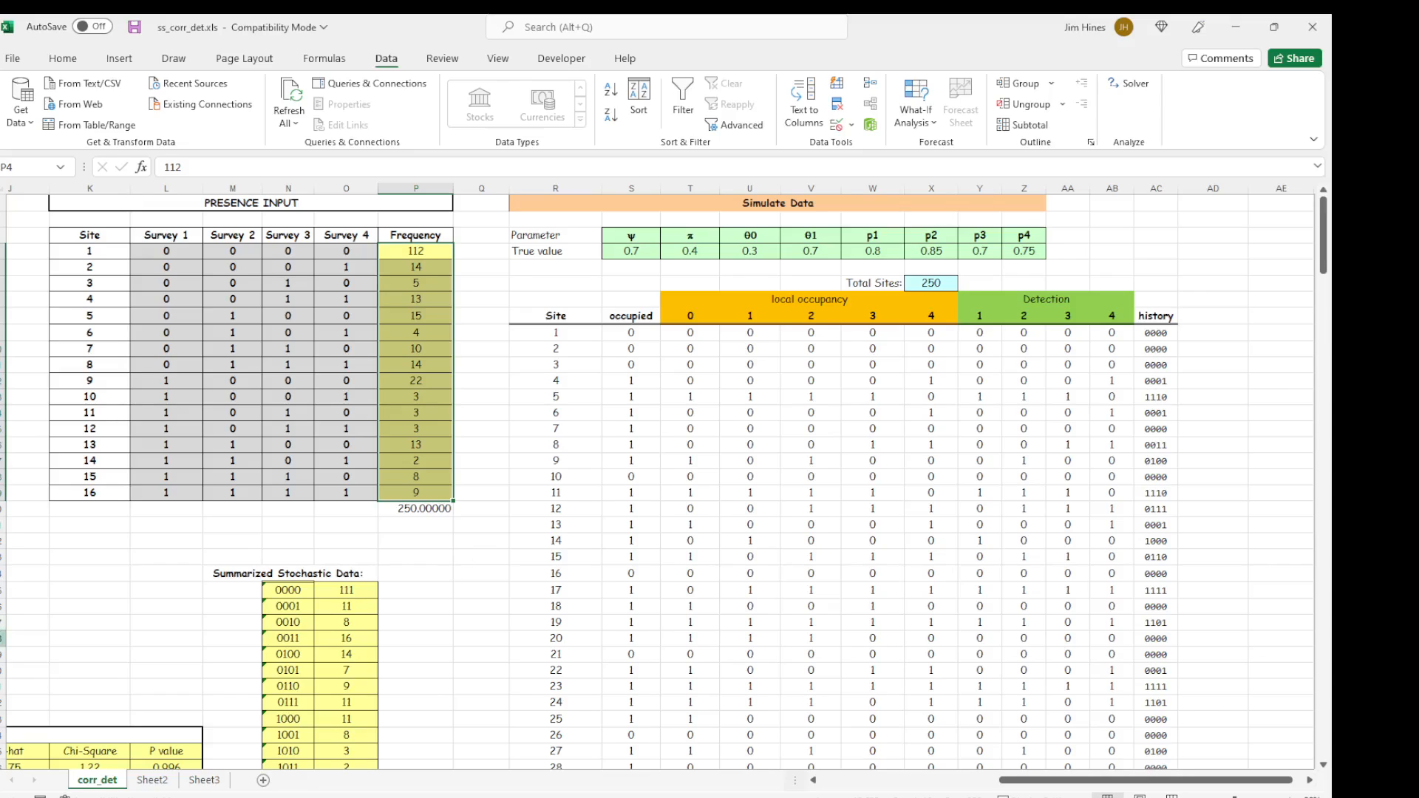
# Copy the PRESENCE INPUT frequencies in P4:P19 into the model's history Frequency column, starting at C15.
pyautogui.moveTo(1087, 788); pyautogui.dragTo(907, 787)
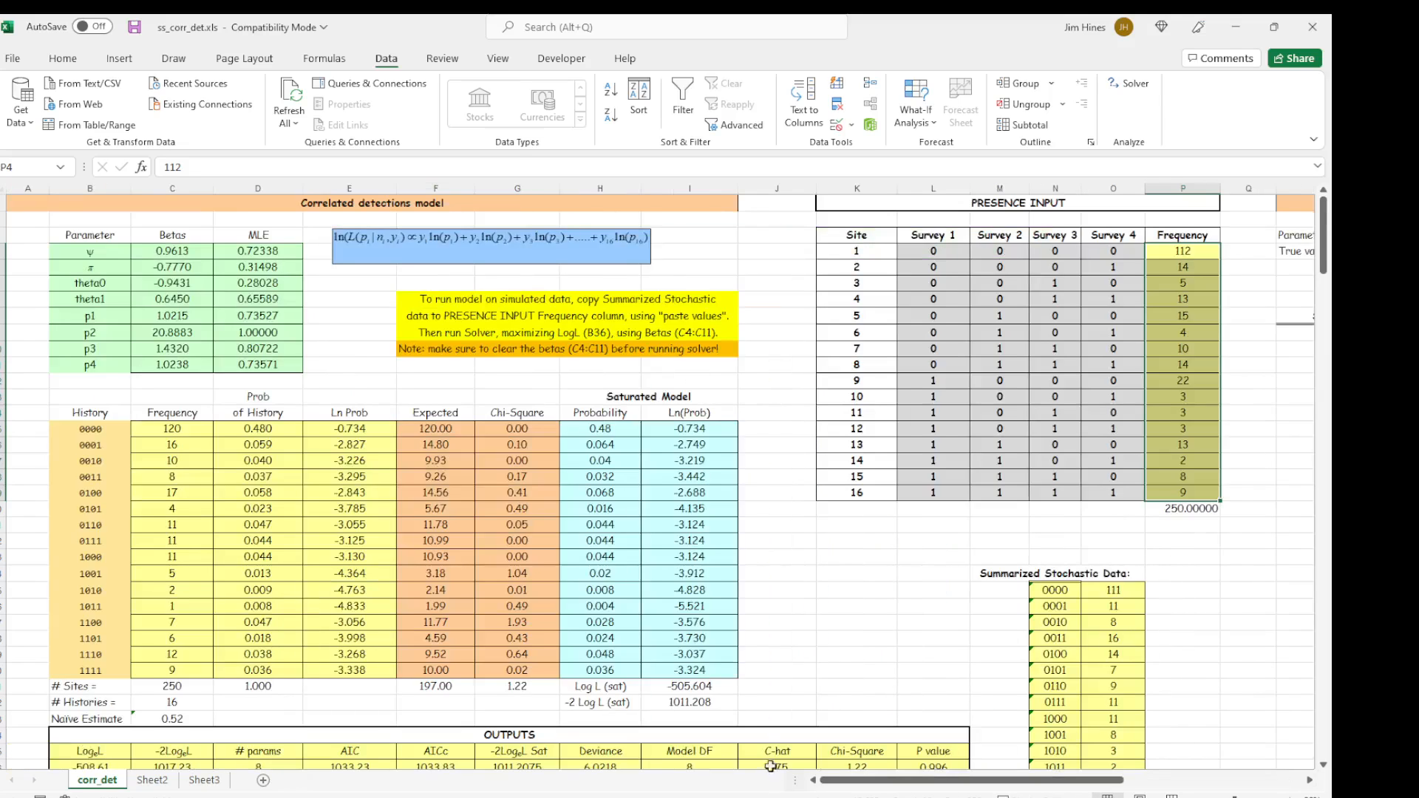
pyautogui.click(877, 512)
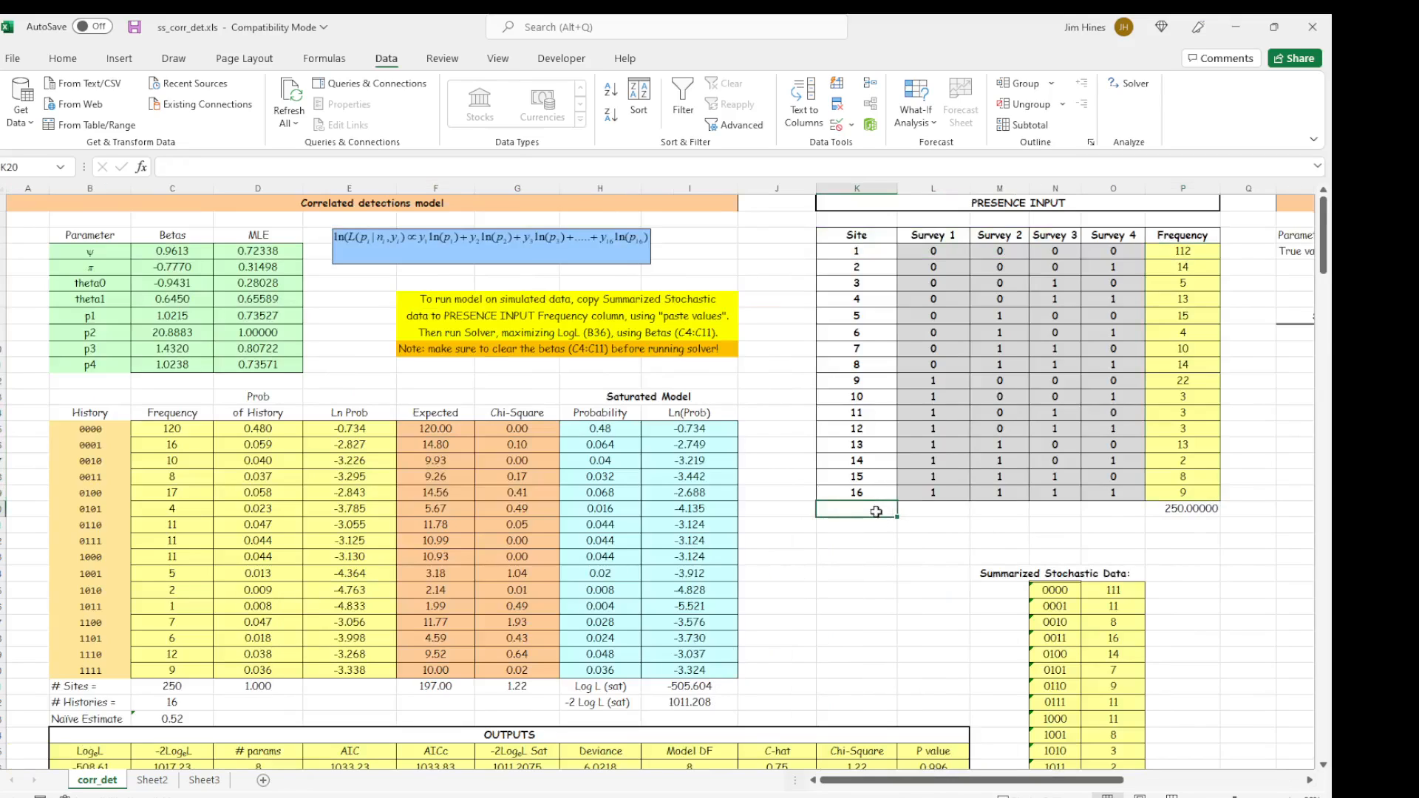
pyautogui.click(185, 429)
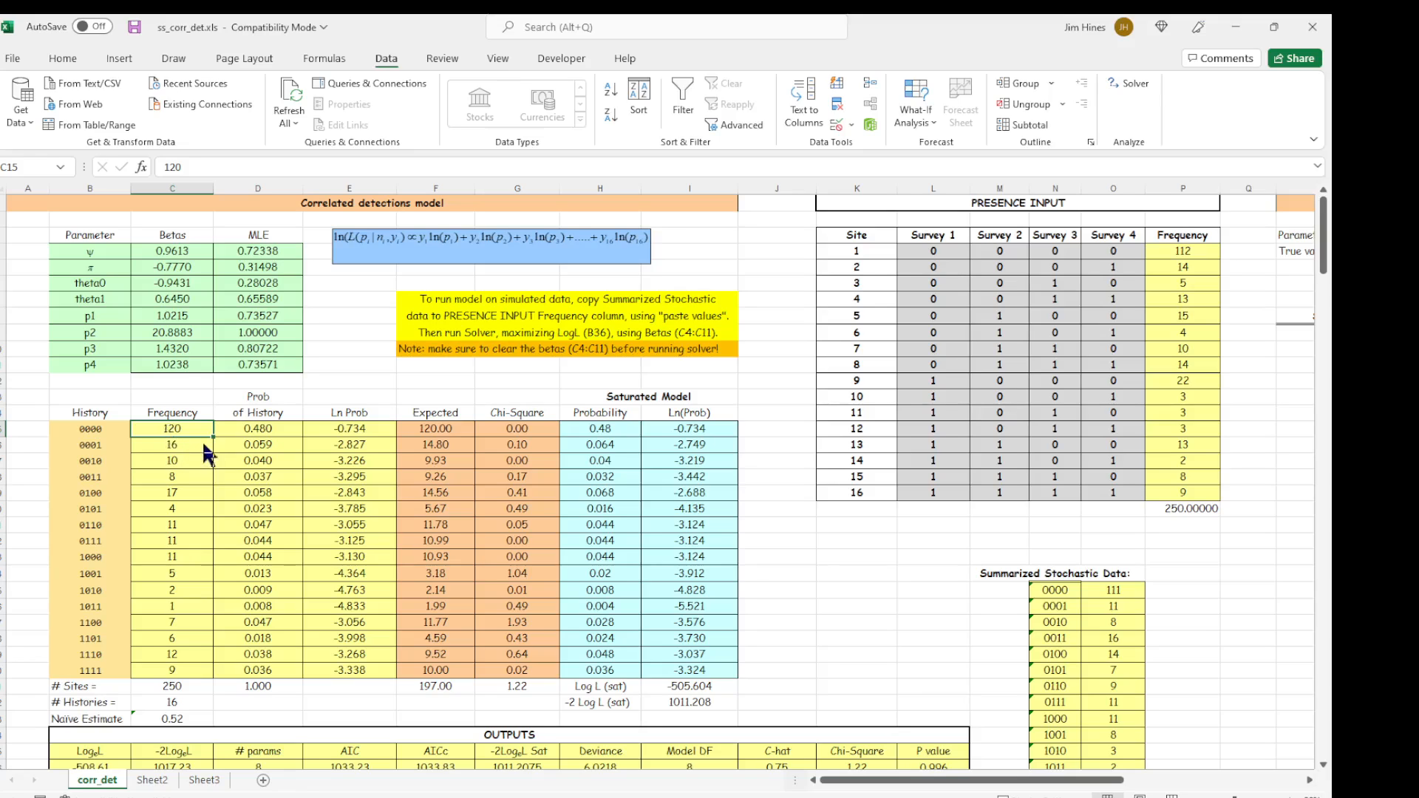
pyautogui.click(1164, 255)
pyautogui.moveTo(1164, 258); pyautogui.dragTo(1164, 488)
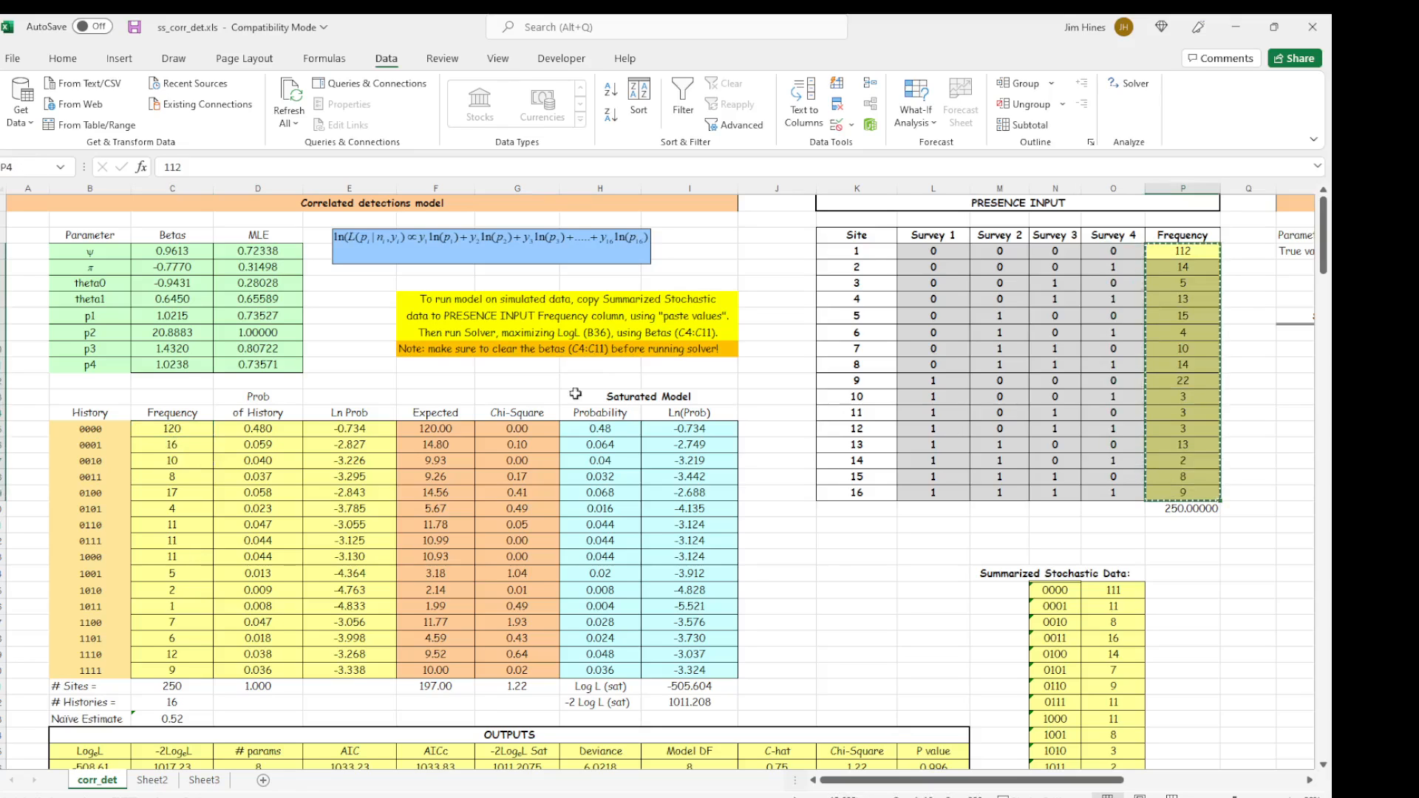
pyautogui.click(172, 428)
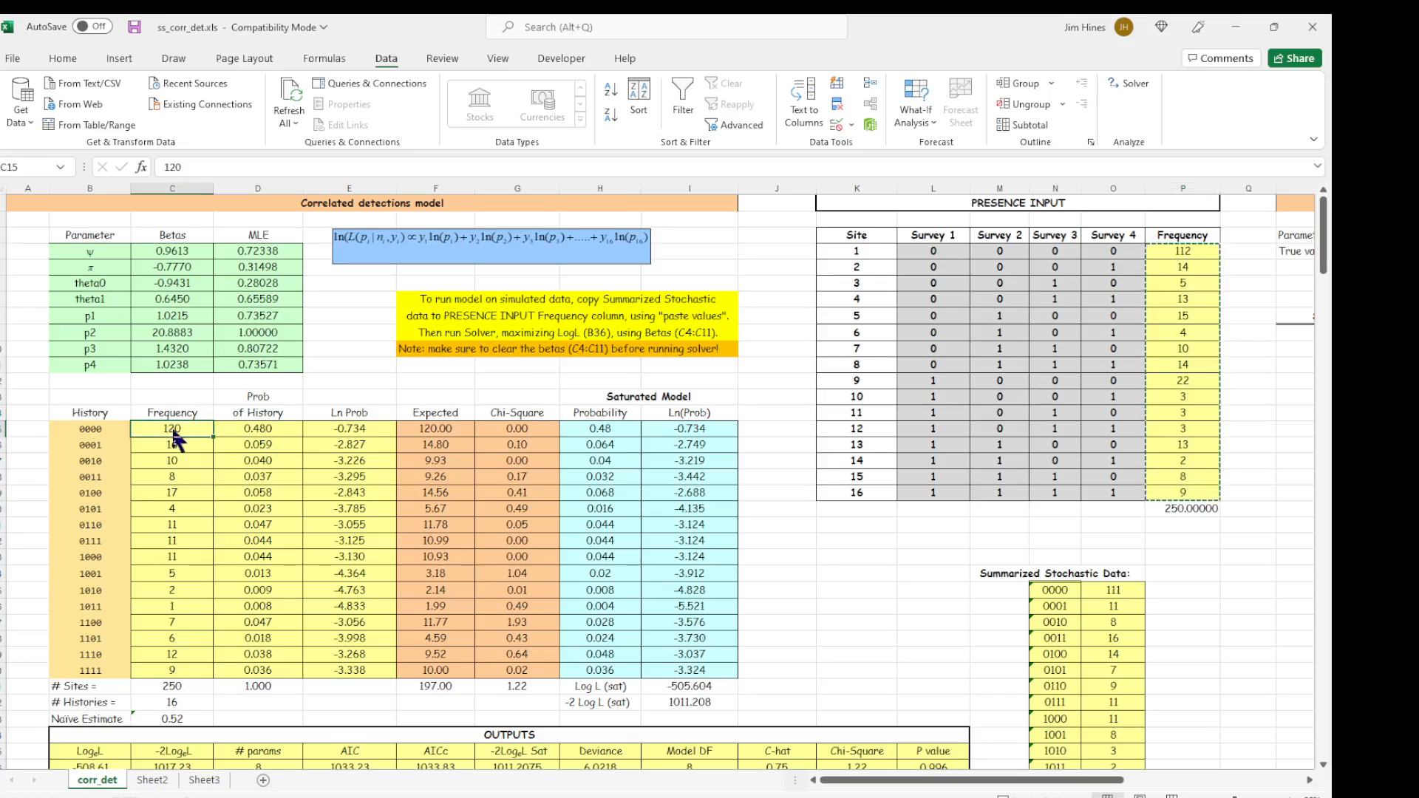
pyautogui.hotkey('ctrl', 'v')
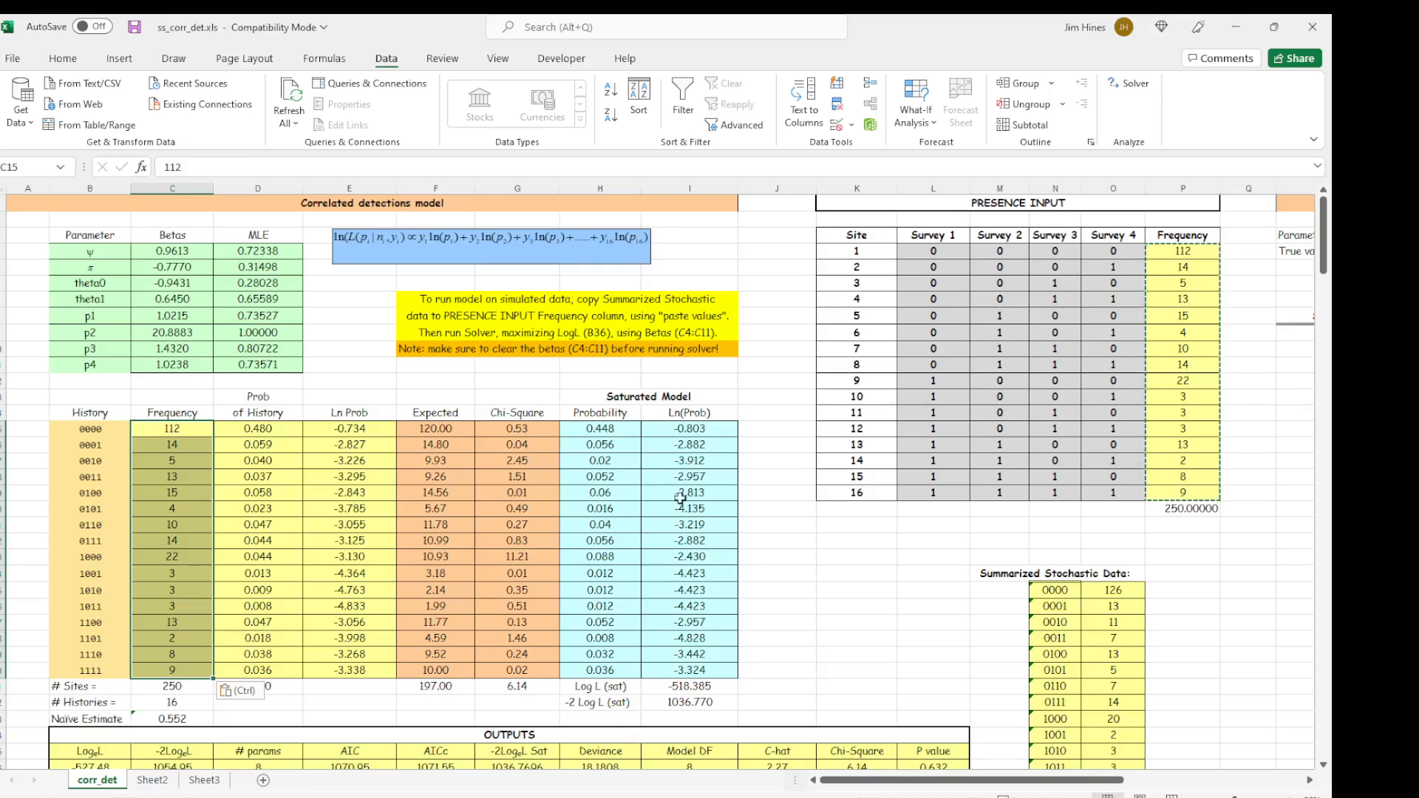
# Review the R code for running the simulated data in RPresence and select the PRESENCE INPUT survey and frequency data in L4:P19.
pyautogui.scroll(-11, 687, 525)
pyautogui.scroll(-1, 689, 534)
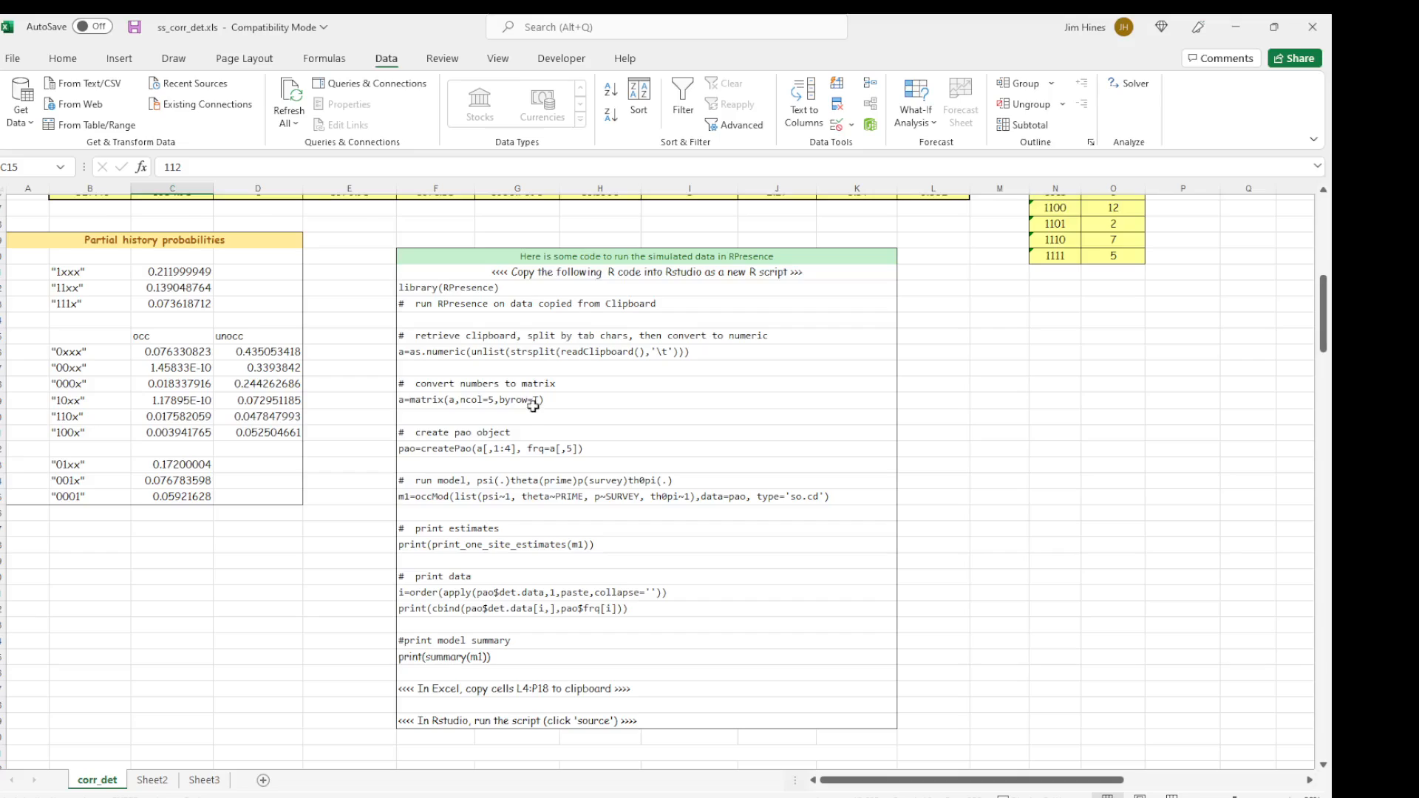
pyautogui.scroll(8, 533, 407)
pyautogui.scroll(4, 533, 406)
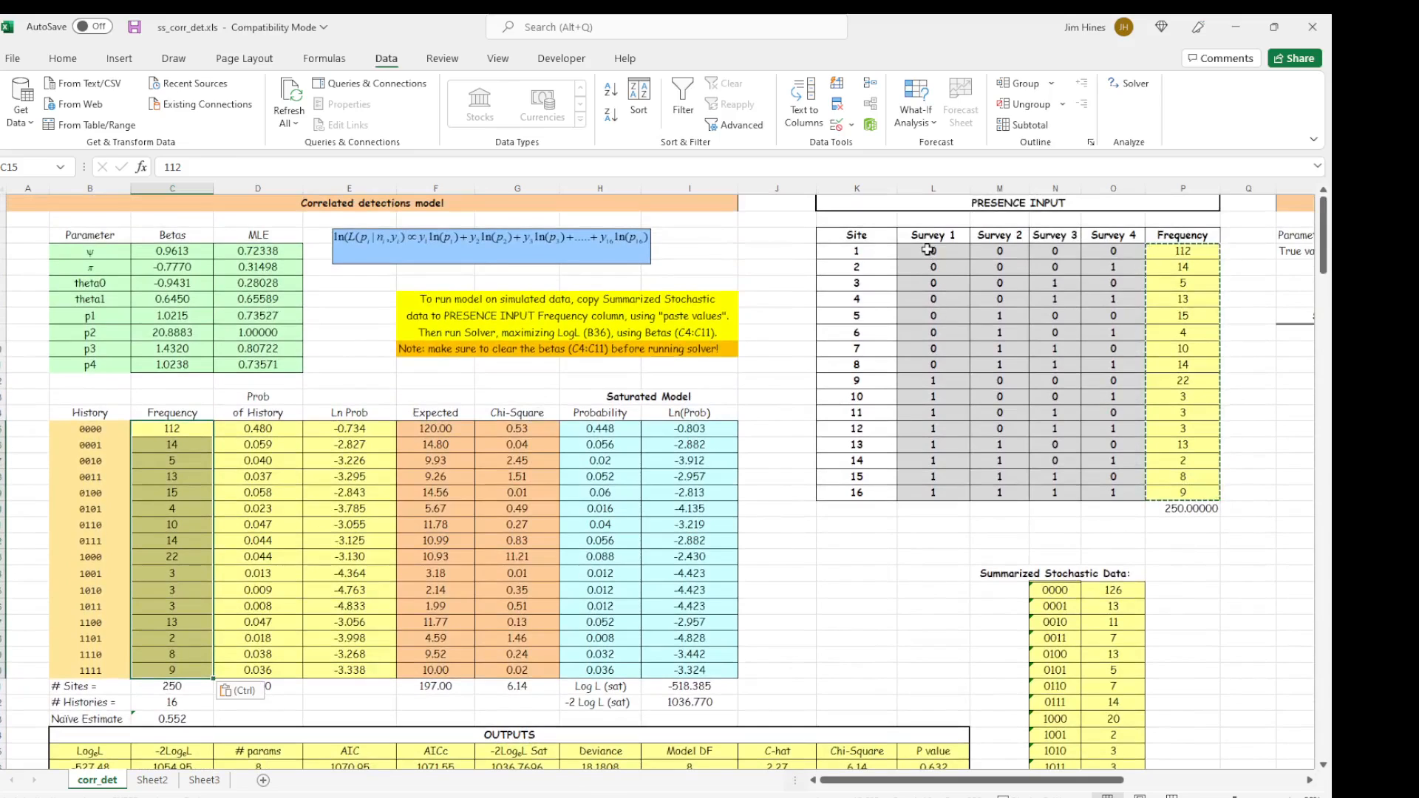
pyautogui.moveTo(930, 251); pyautogui.dragTo(1161, 495)
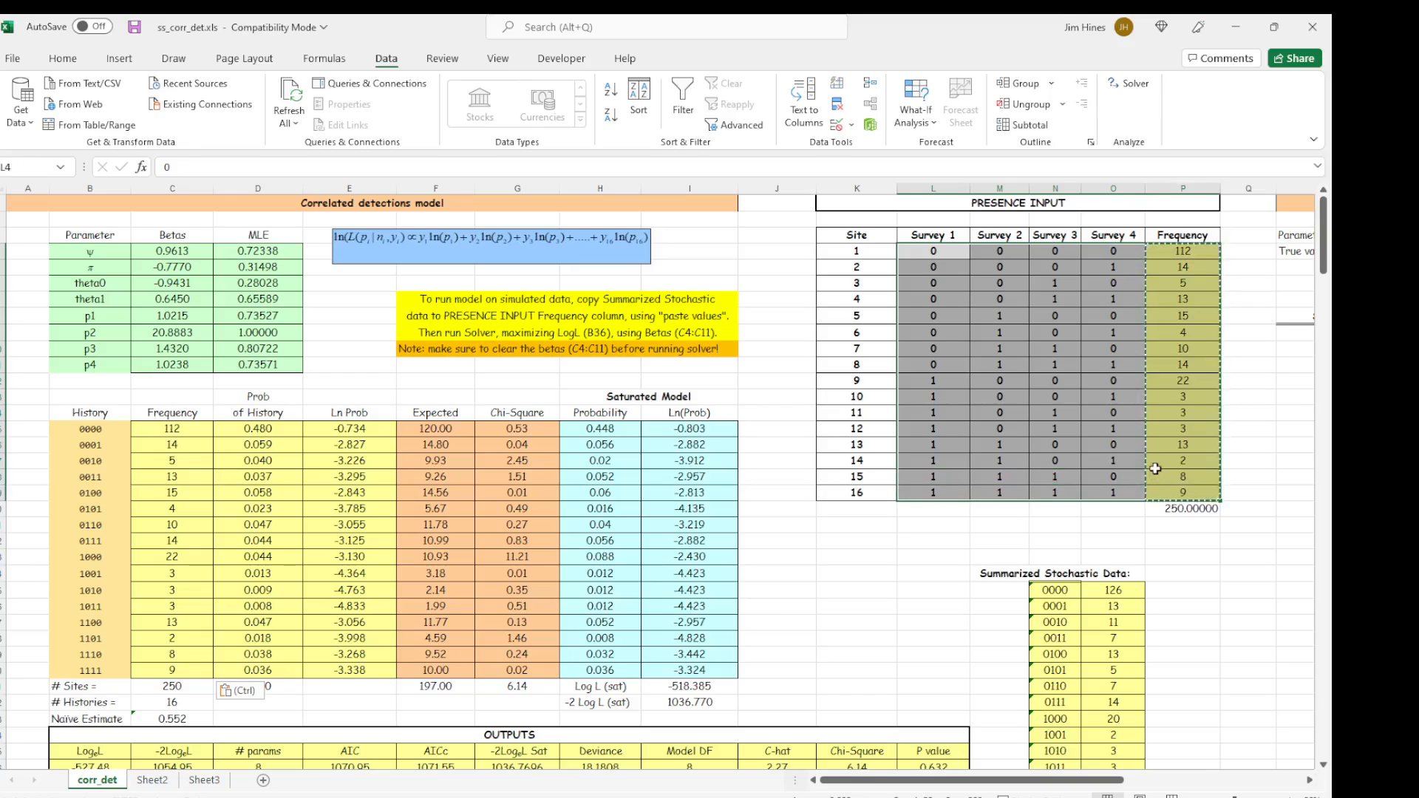
pyautogui.scroll(-12, 734, 570)
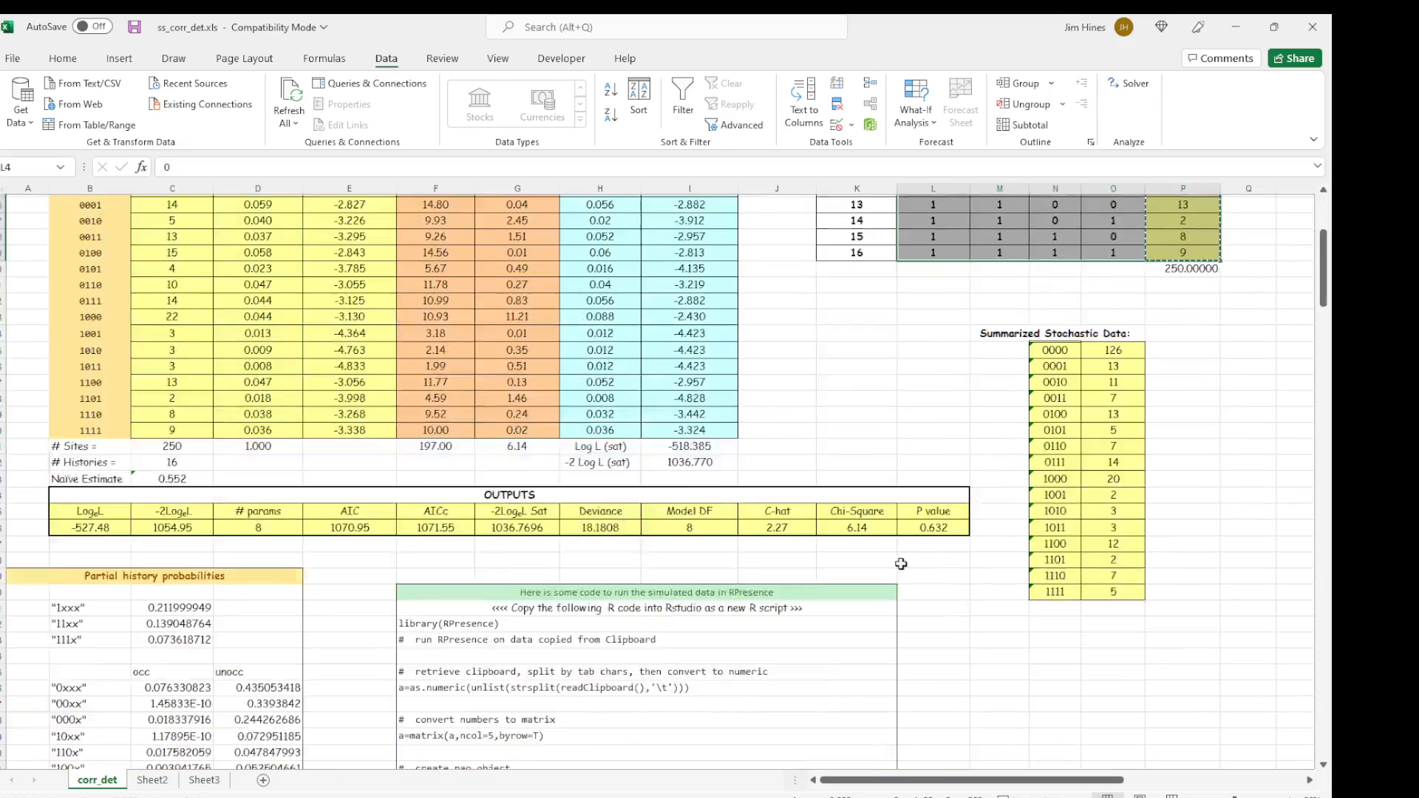